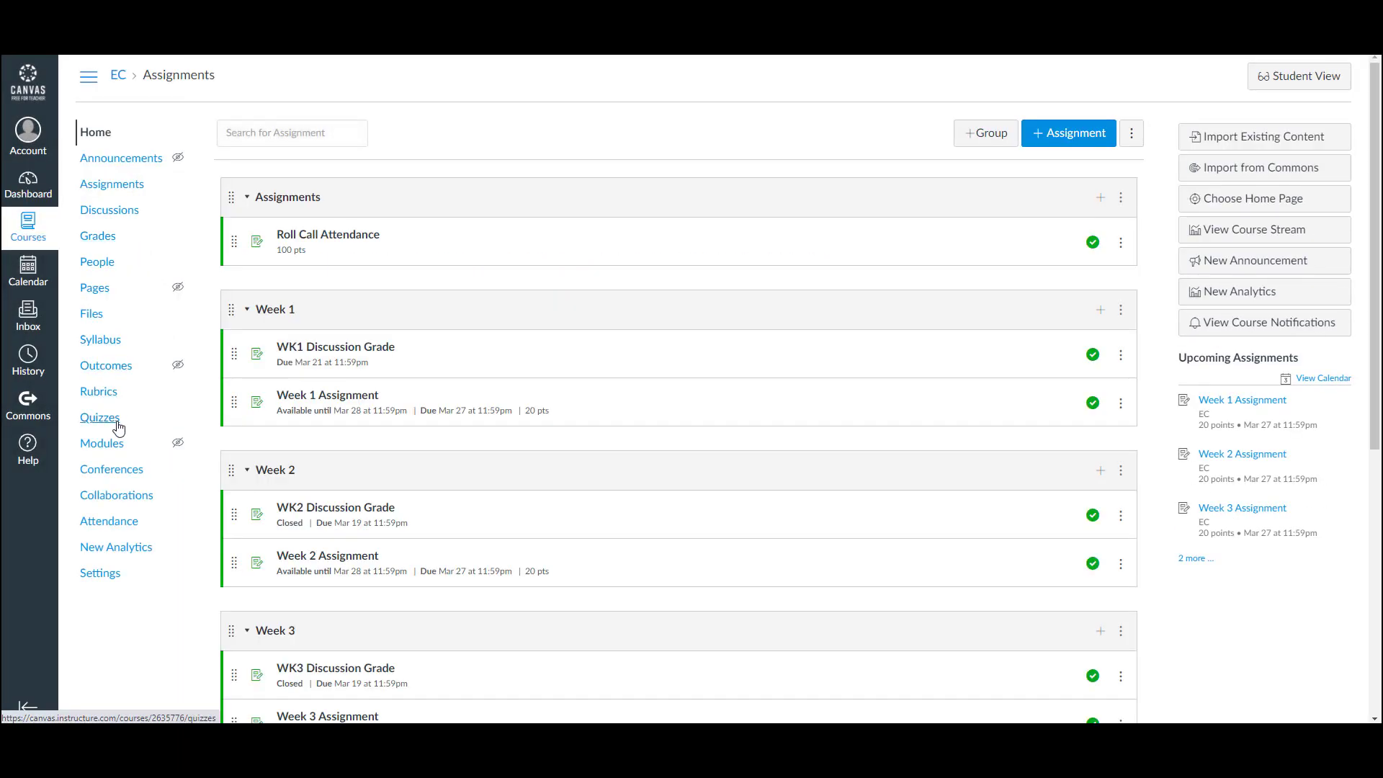
- Create a new quiz titled "Week 1 Quiz" with instructions "Type any instructions"
{"action": "left_click", "coordinate": [118, 428]}
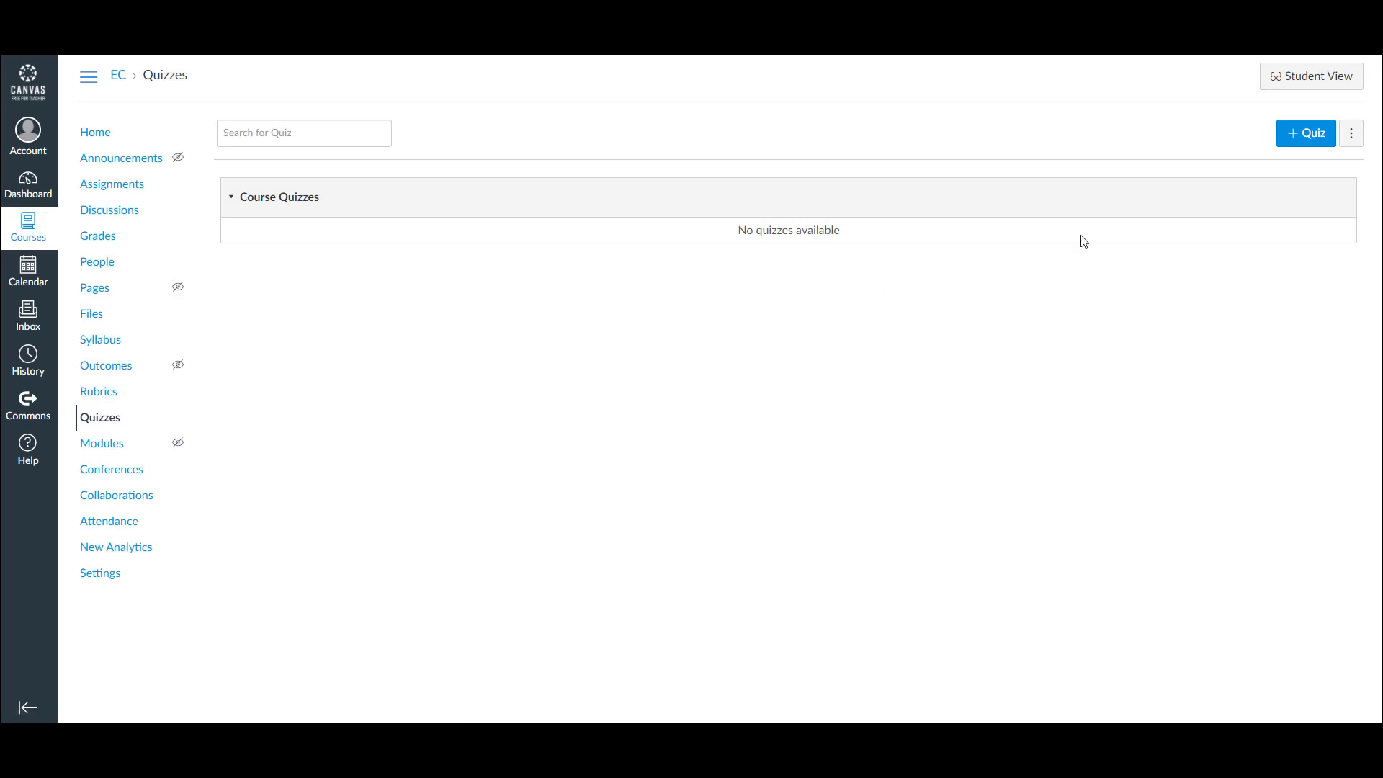
{"action": "left_click", "coordinate": [1314, 142]}
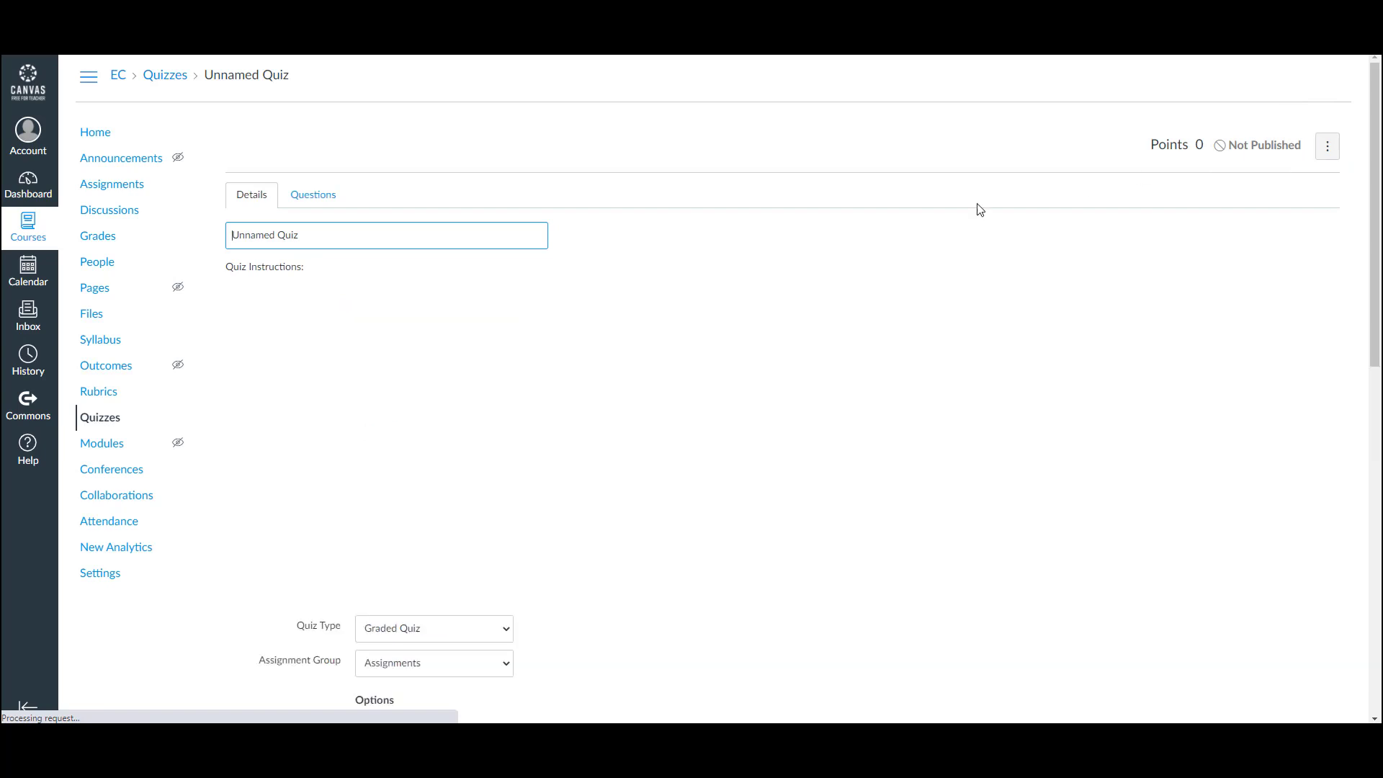
{"action": "left_click_drag", "start_coordinate": [414, 247], "coordinate": [213, 247]}
{"action": "type", "text": "Week 1"}
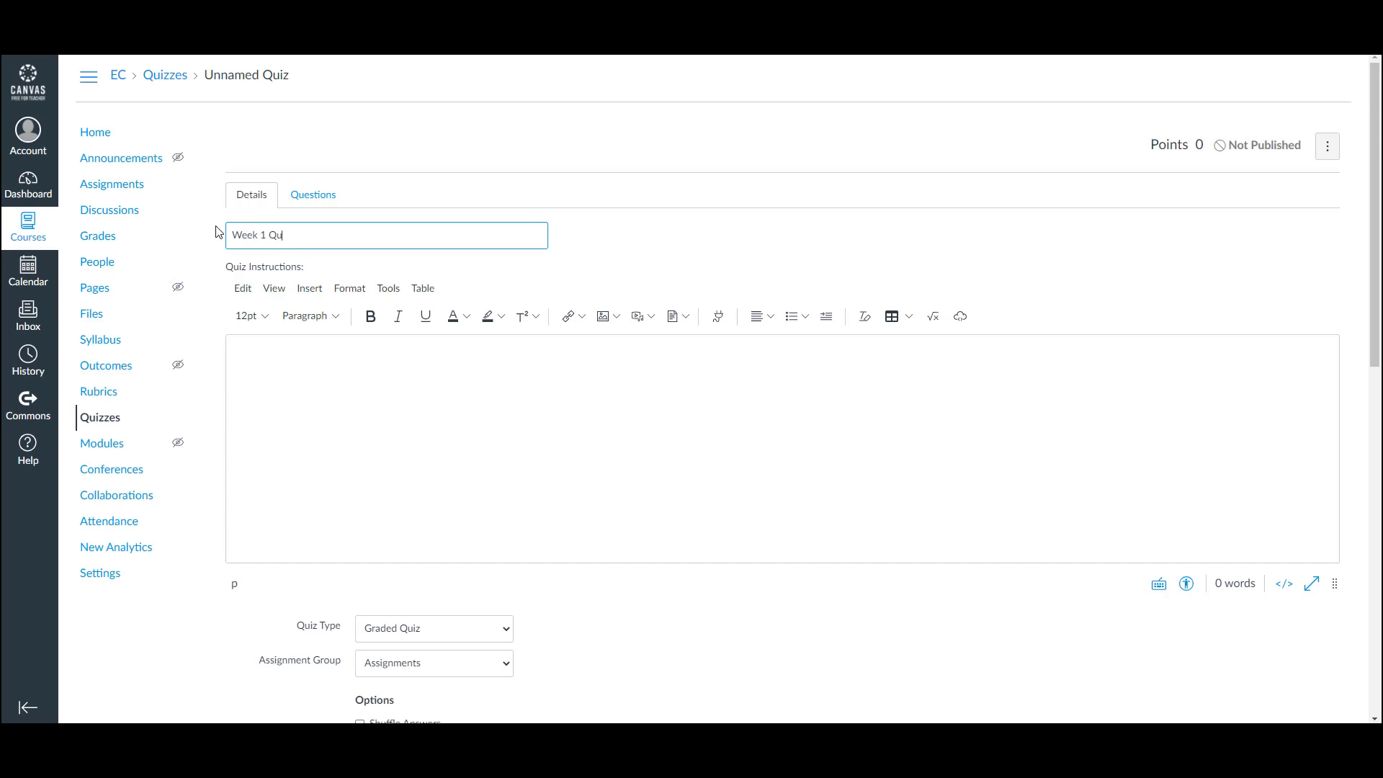
{"action": "left_click", "coordinate": [319, 393]}
{"action": "type", "text": "Type any instructions"}
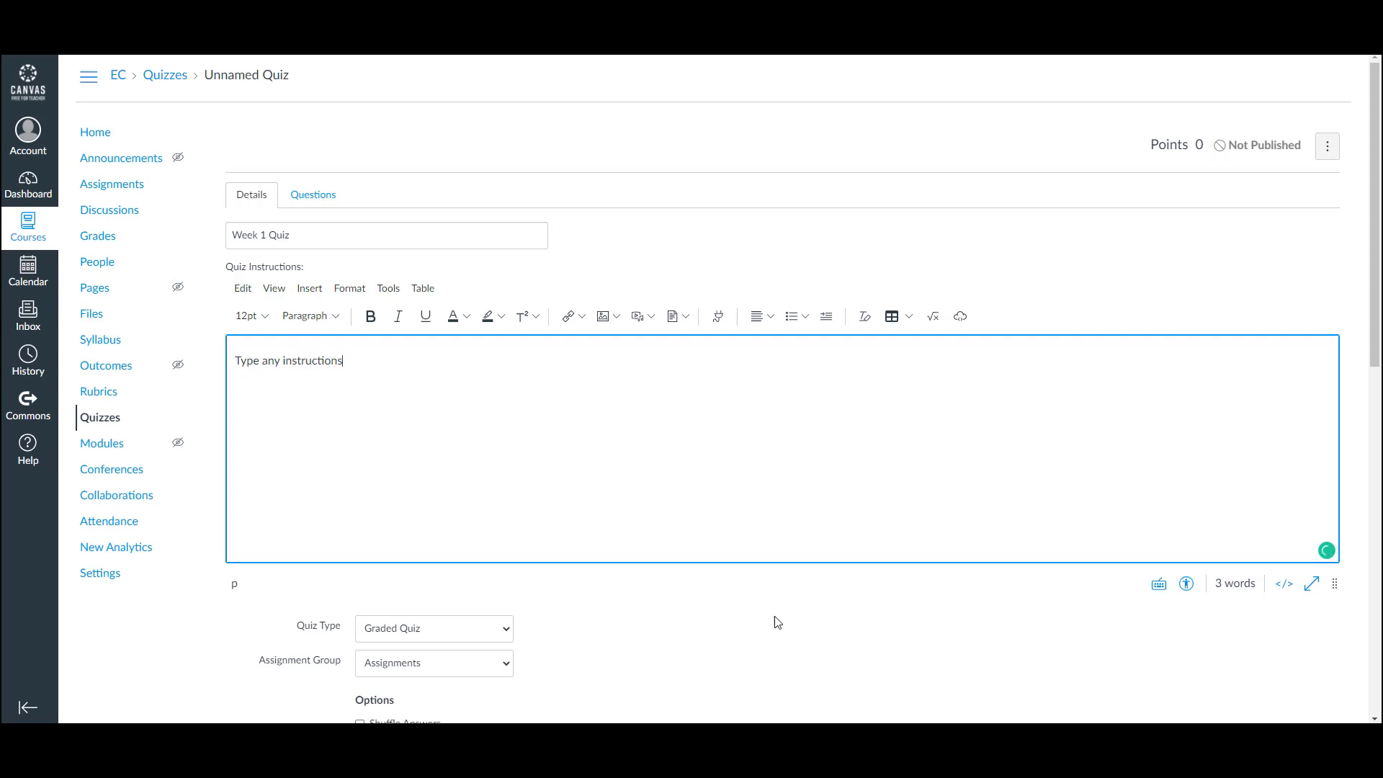
{"action": "scroll", "coordinate": [776, 622], "scroll_direction": "down", "scroll_amount": 3}
- Keep Graded Quiz, file it under Week 1, shuffle answers and enable a 90-minute time limit
{"action": "left_click", "coordinate": [507, 340]}
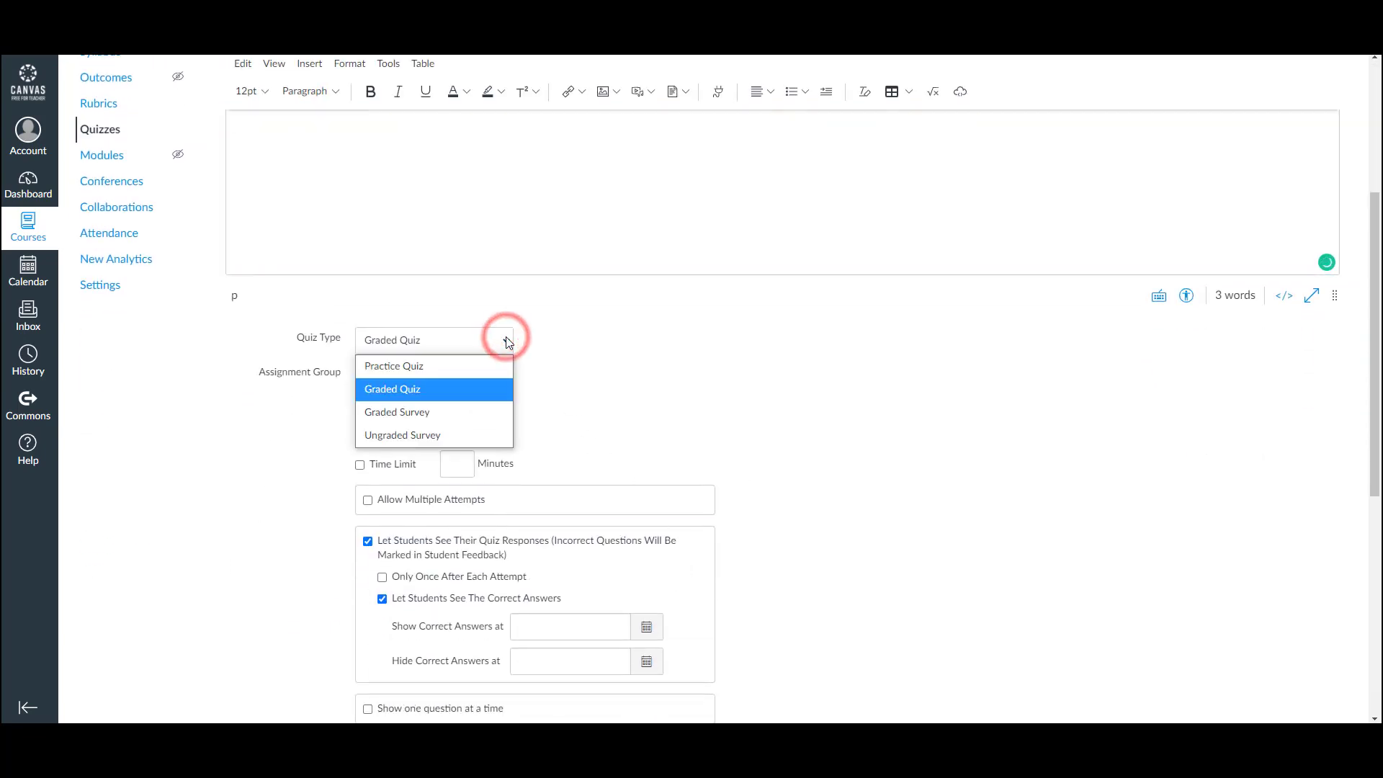
{"action": "left_click", "coordinate": [494, 389]}
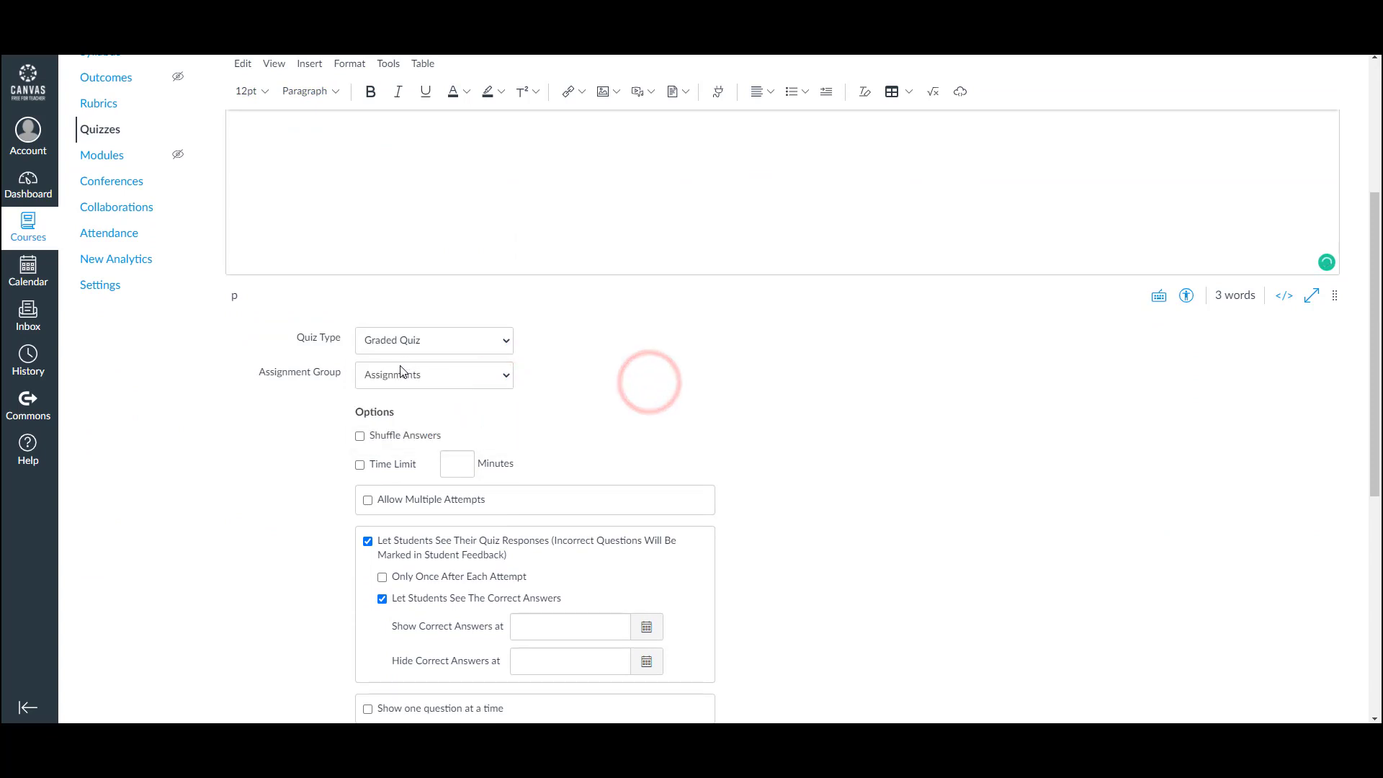
{"action": "left_click", "coordinate": [472, 373]}
{"action": "left_click", "coordinate": [451, 422]}
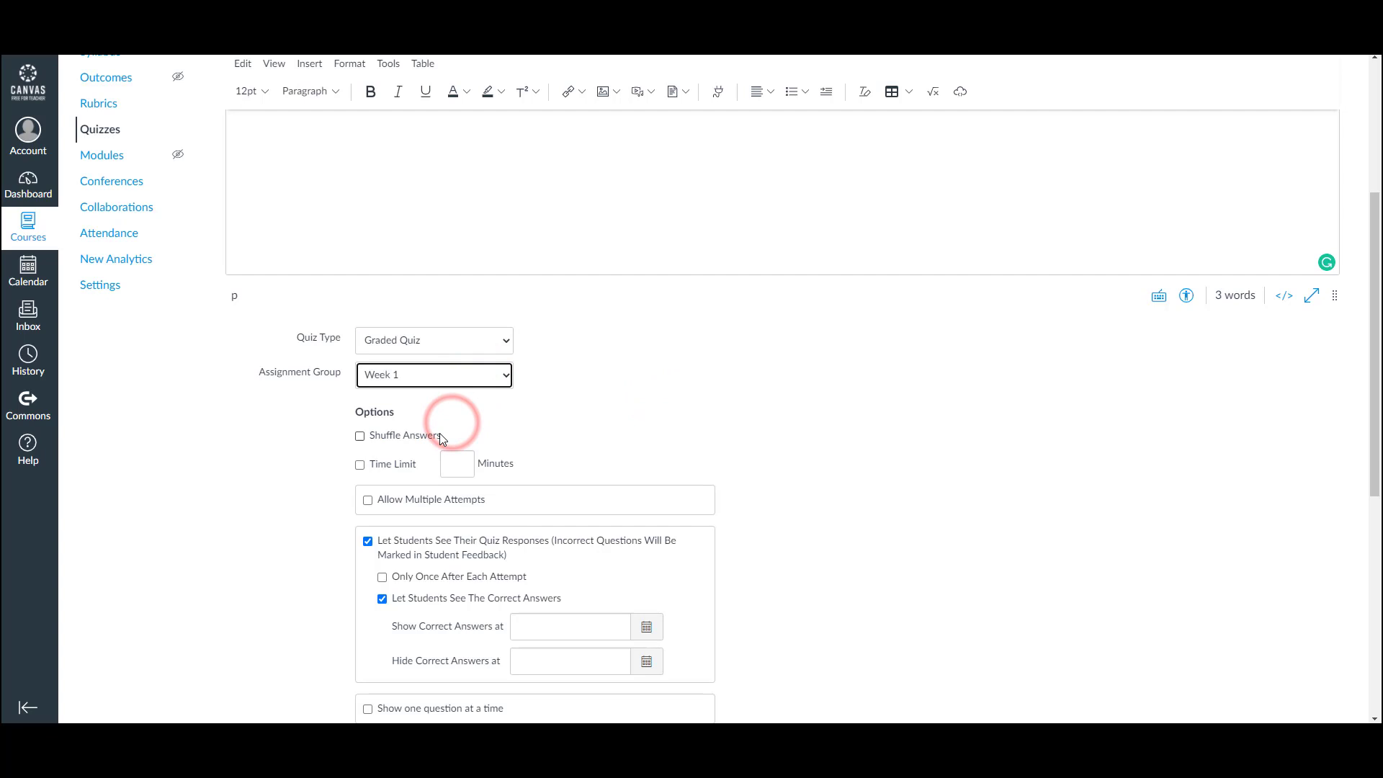
{"action": "left_click", "coordinate": [402, 465]}
{"action": "left_click", "coordinate": [457, 463]}
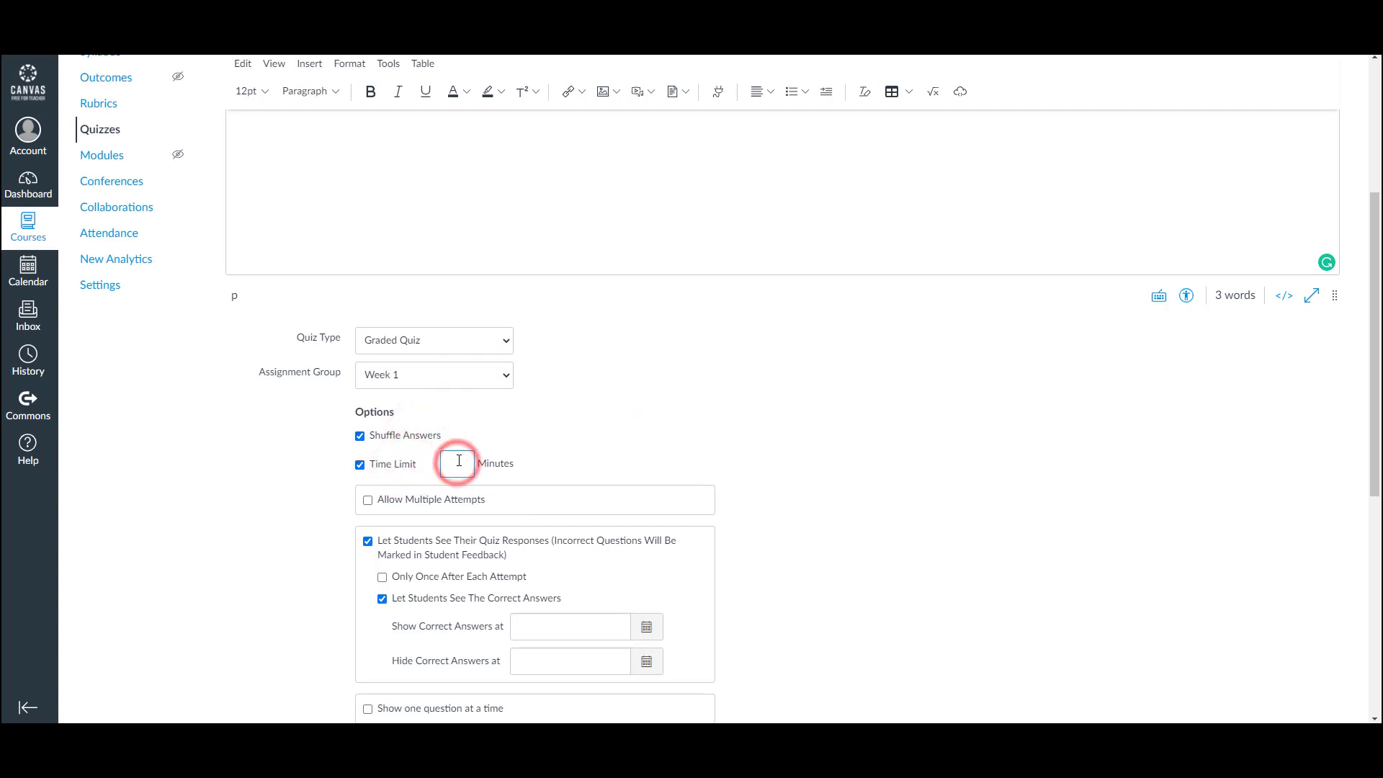
{"action": "type", "text": "90"}
{"action": "scroll", "coordinate": [796, 413], "scroll_direction": "down", "scroll_amount": 3}
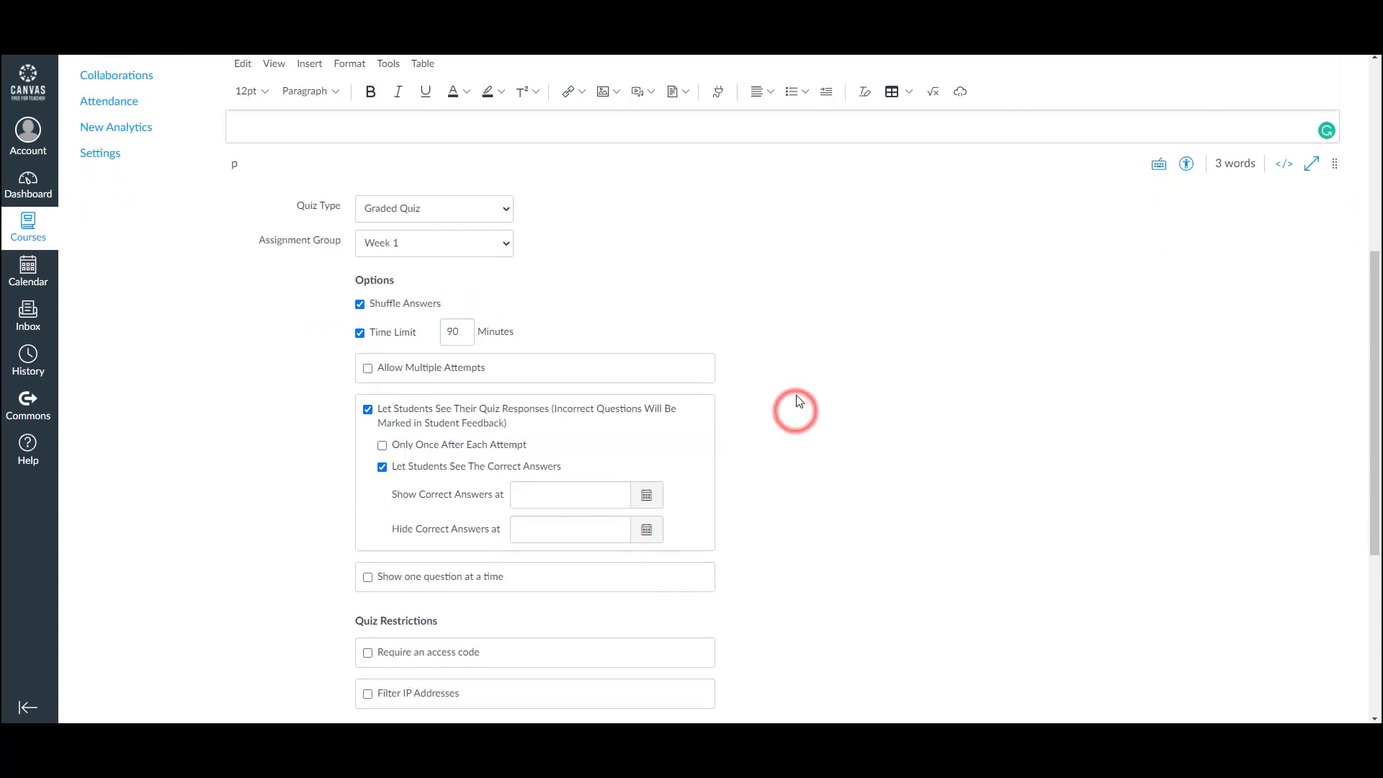
{"action": "scroll", "coordinate": [795, 409], "scroll_direction": "down", "scroll_amount": 3}
- Allow multiple attempts keeping the average score and show one question at a time
{"action": "left_click", "coordinate": [367, 212]}
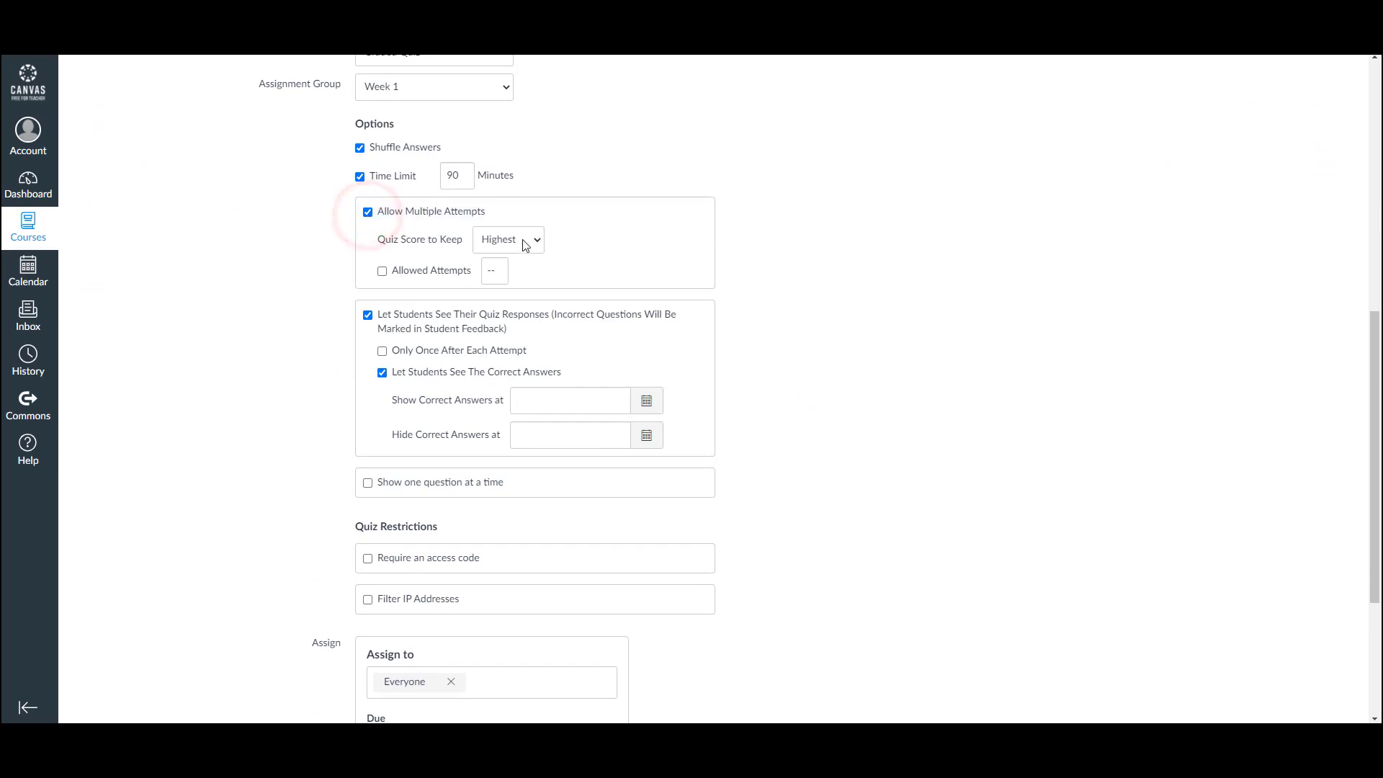
{"action": "left_click", "coordinate": [541, 238]}
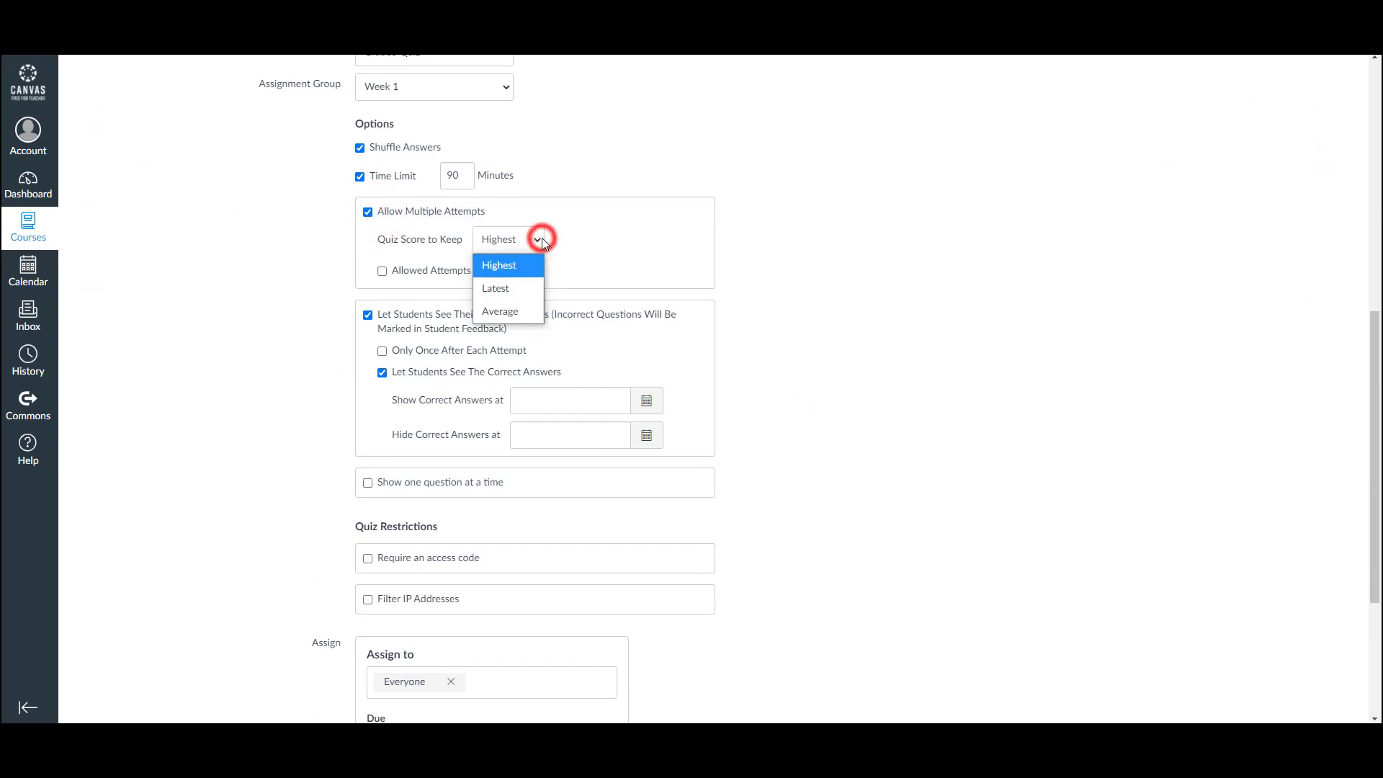
{"action": "left_click", "coordinate": [512, 312]}
{"action": "left_click", "coordinate": [850, 296]}
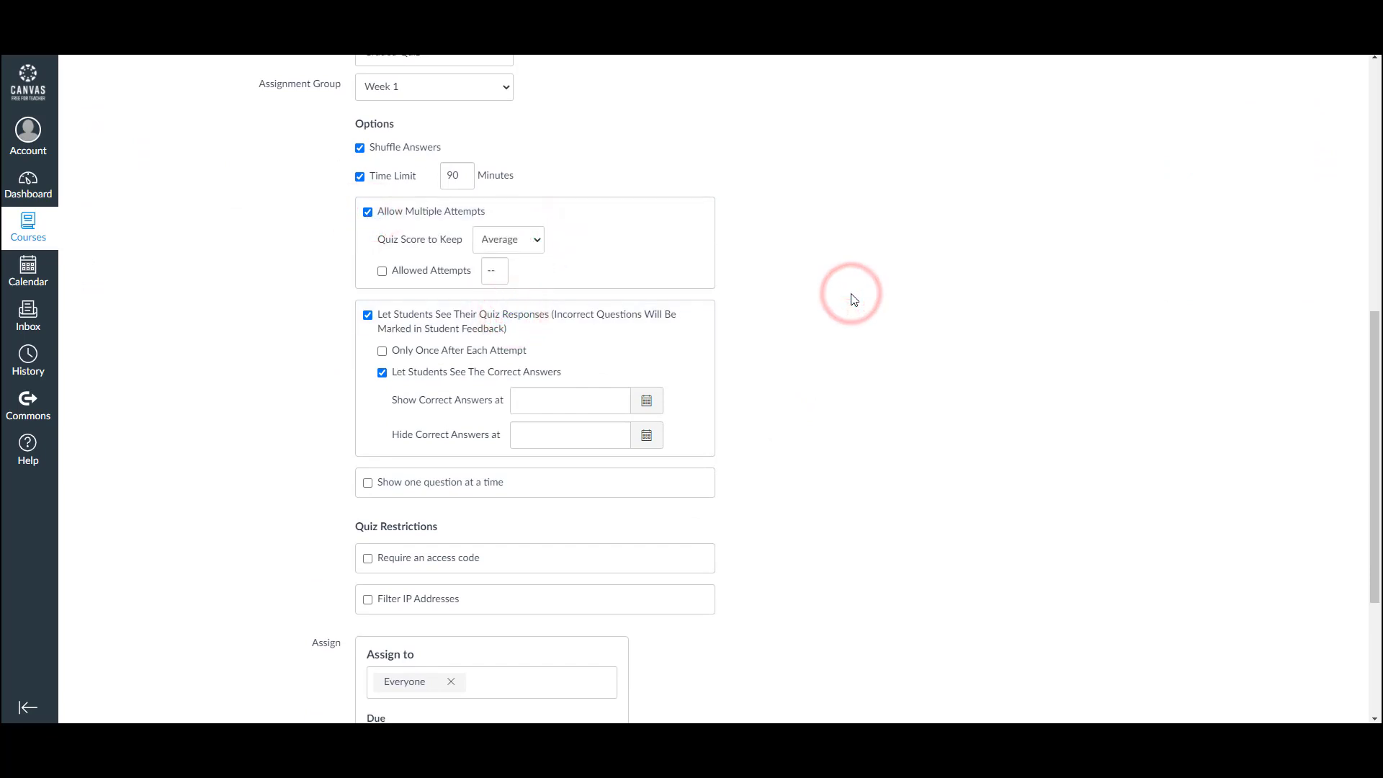
{"action": "scroll", "coordinate": [852, 297], "scroll_direction": "down", "scroll_amount": 2}
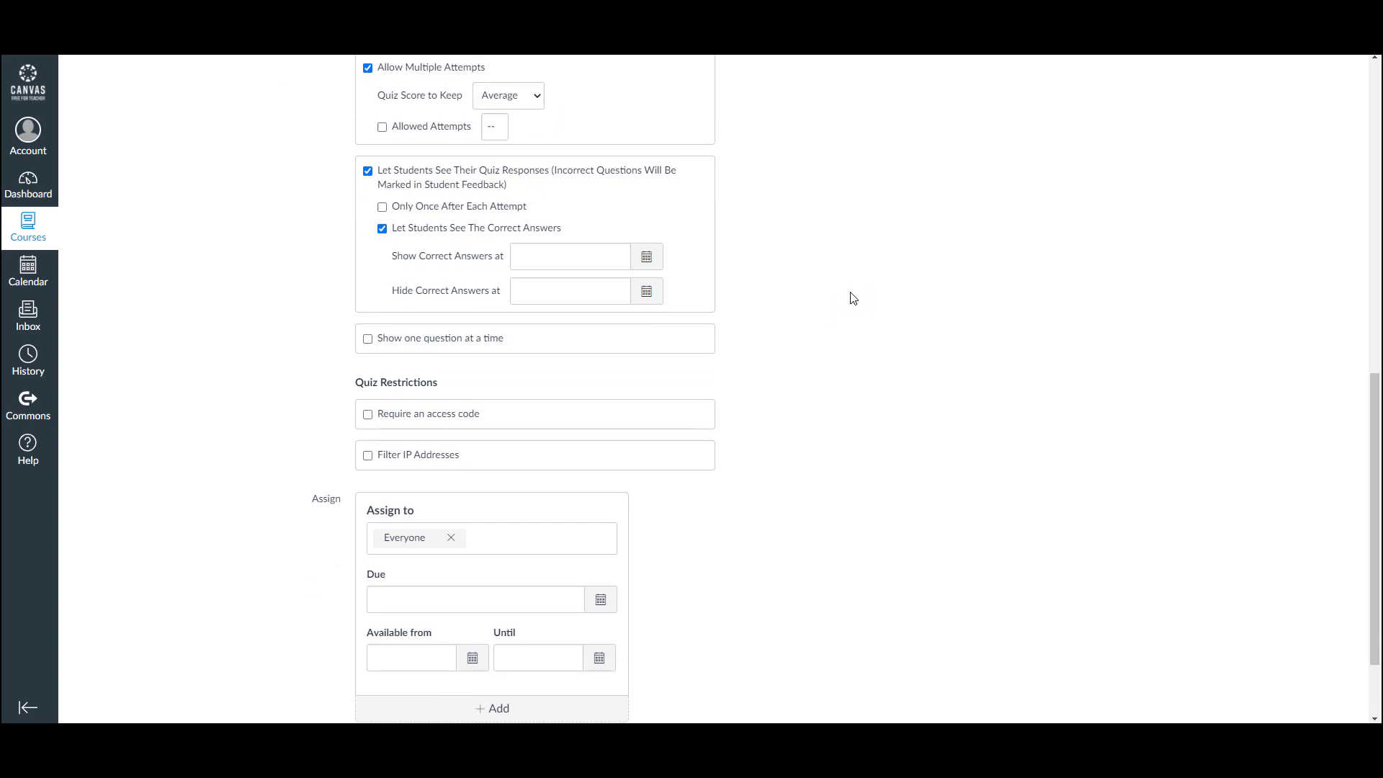
{"action": "scroll", "coordinate": [850, 296], "scroll_direction": "down", "scroll_amount": 2}
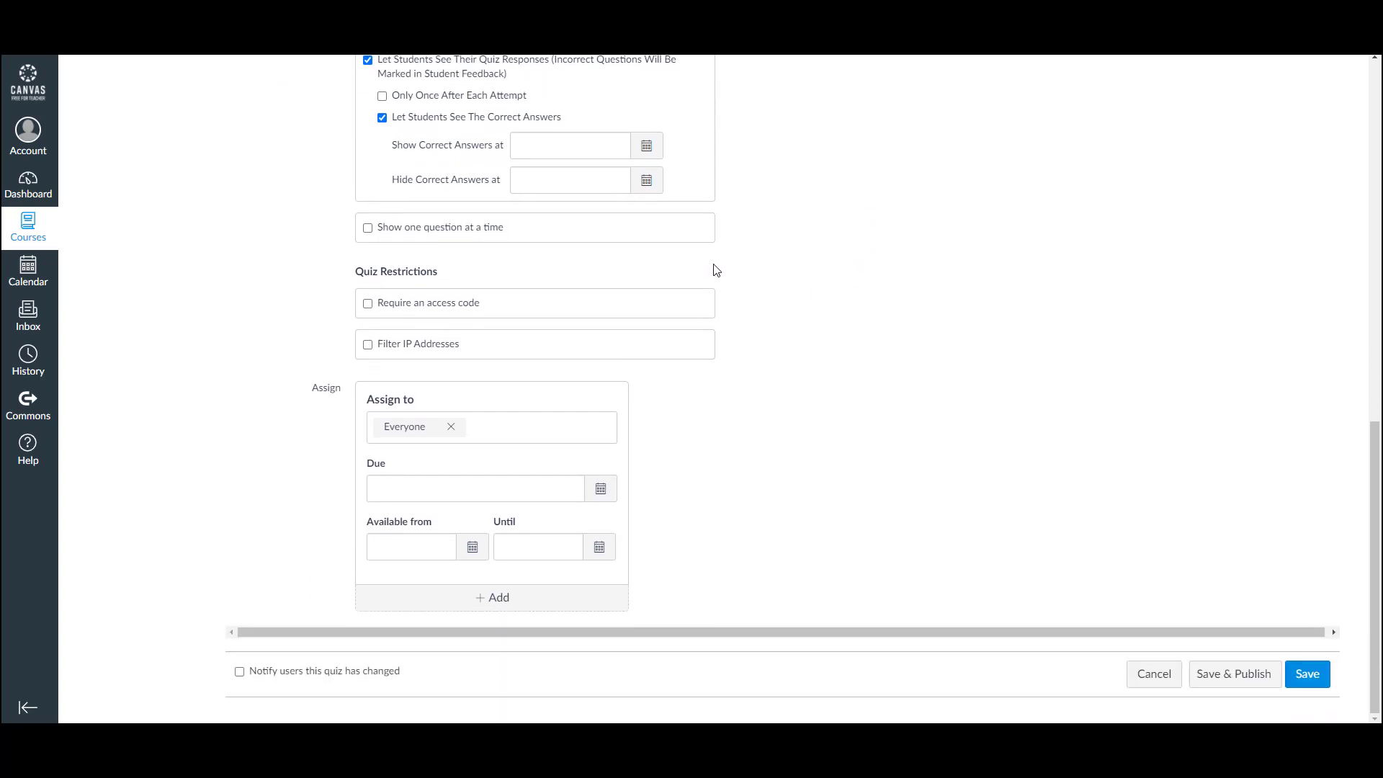
{"action": "left_click", "coordinate": [630, 227]}
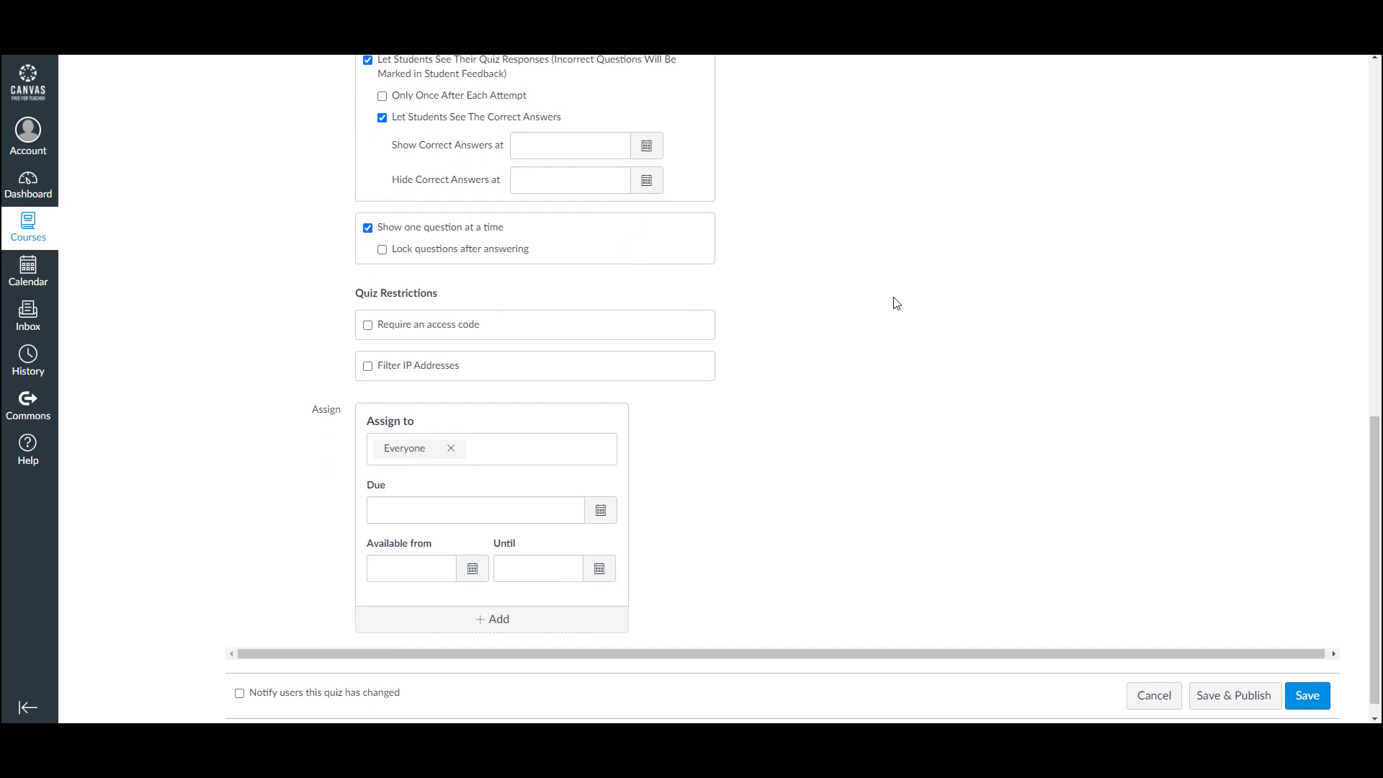
{"action": "scroll", "coordinate": [894, 304], "scroll_direction": "down", "scroll_amount": 1}
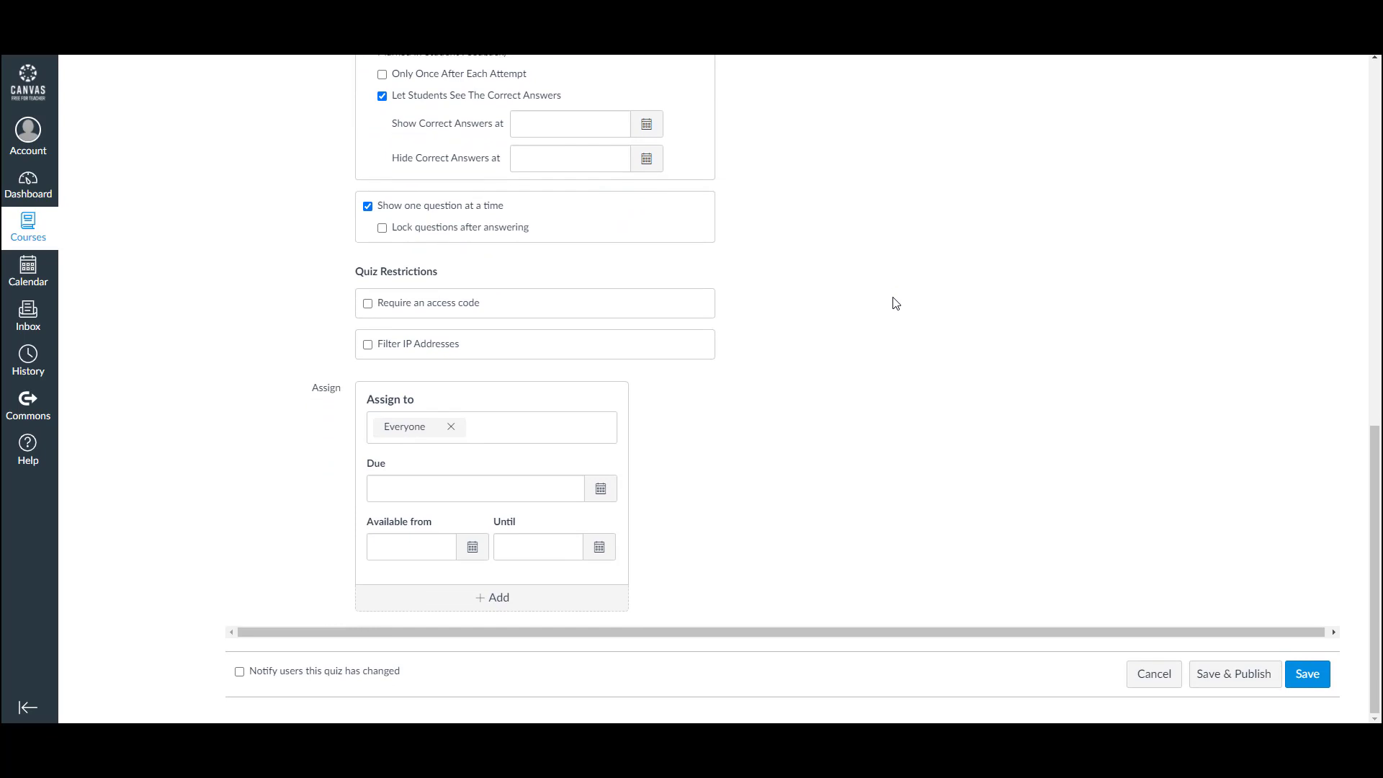
- Set the due date to Mar 27 11:59pm and availability start to Mar 27 4:30pm
{"action": "left_click", "coordinate": [595, 491]}
{"action": "left_click", "coordinate": [526, 615]}
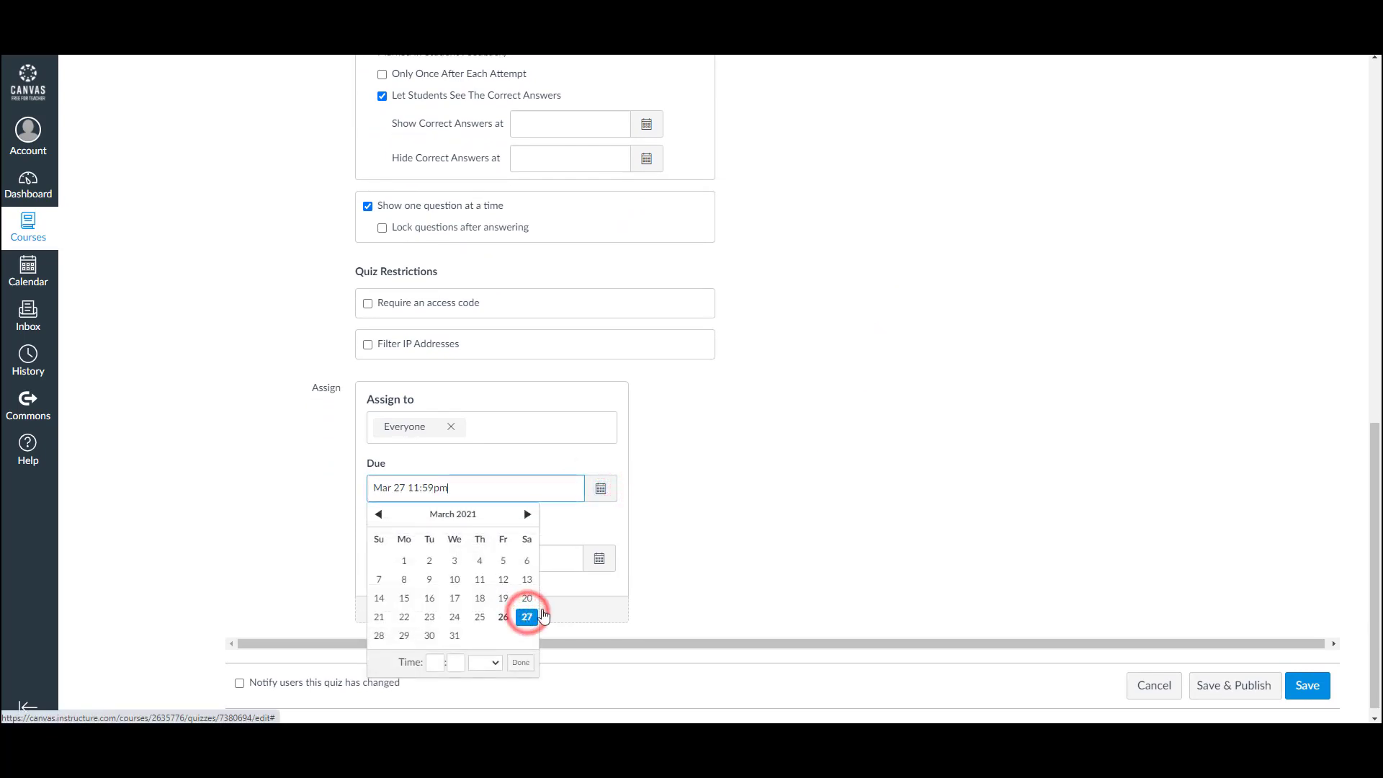
{"action": "left_click", "coordinate": [690, 525]}
{"action": "left_click", "coordinate": [473, 557]}
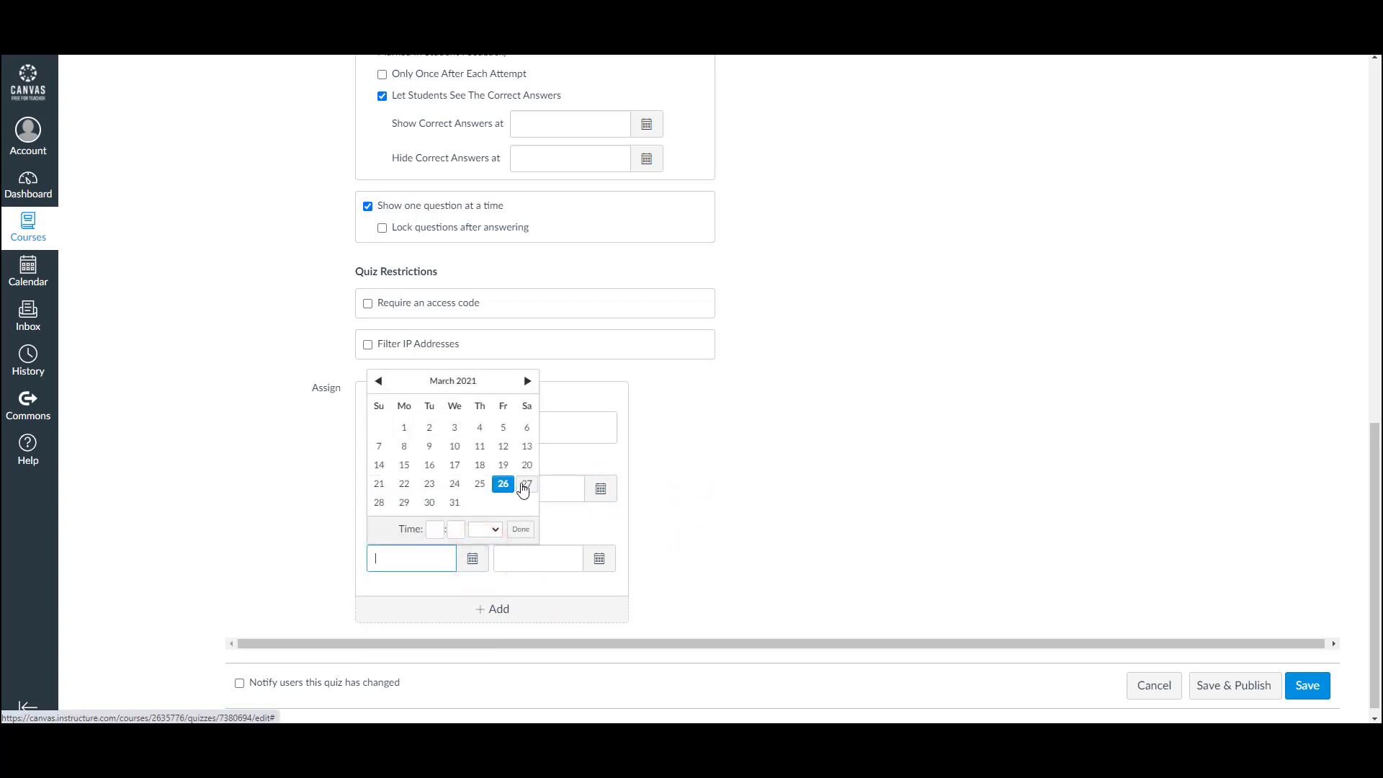
{"action": "left_click", "coordinate": [525, 484]}
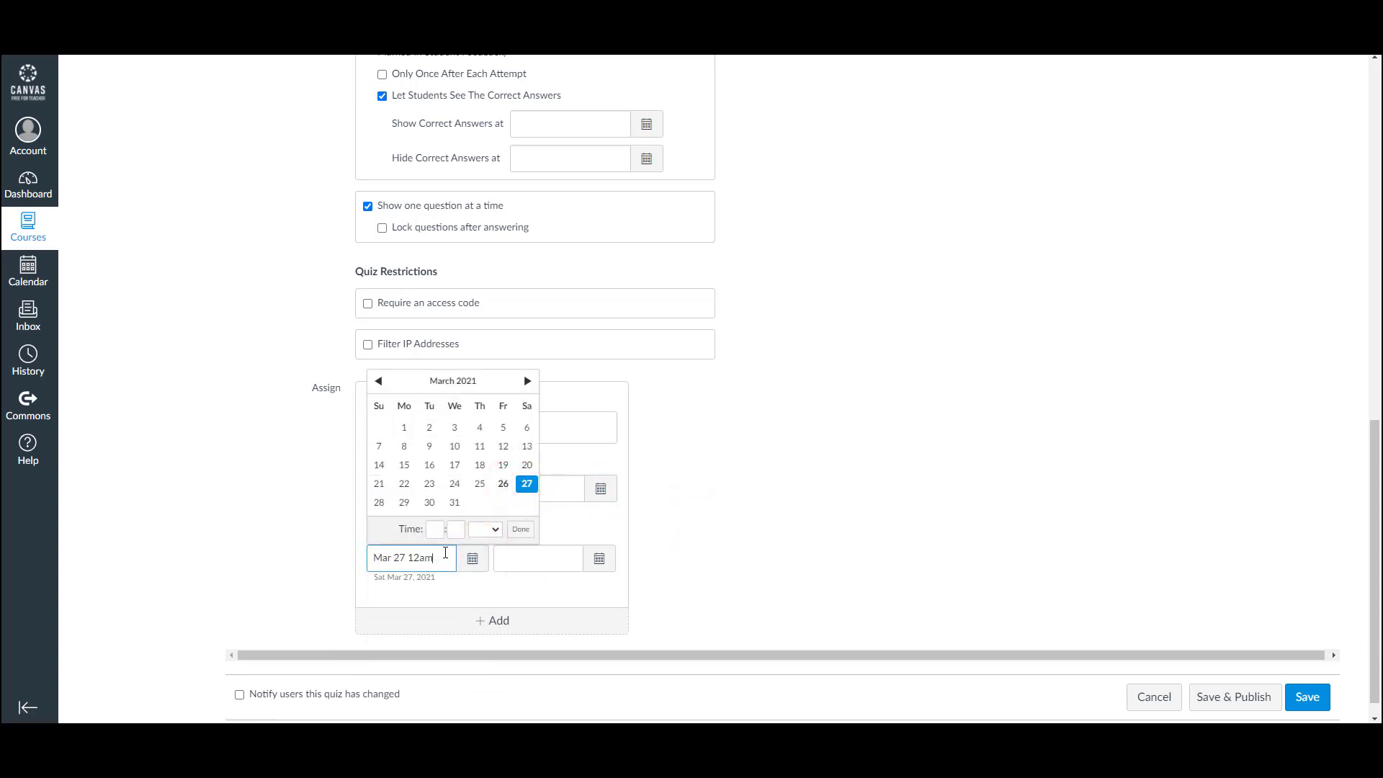
{"action": "left_click", "coordinate": [437, 528]}
{"action": "left_click", "coordinate": [518, 531]}
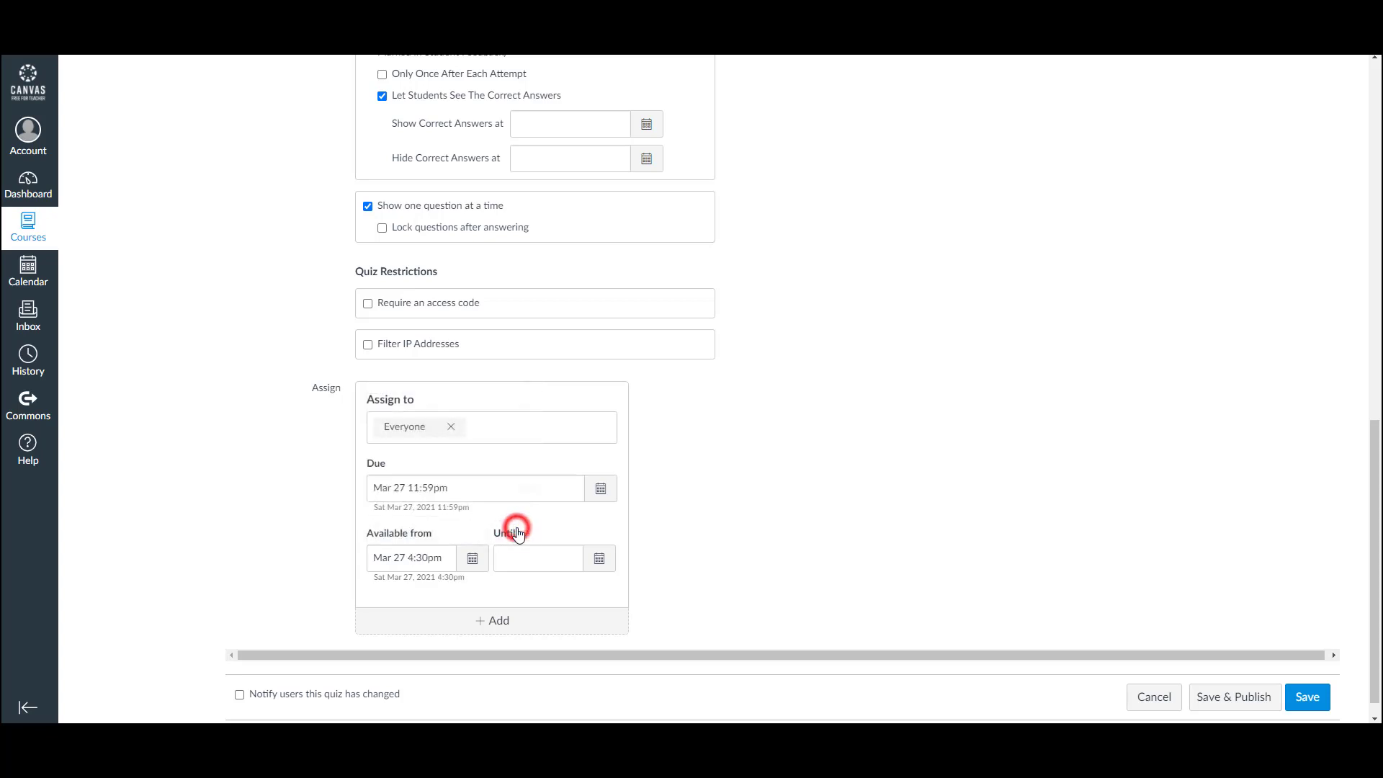
- Set the availability end to Mar 28 11:59pm
{"action": "left_click", "coordinate": [601, 561]}
{"action": "left_click", "coordinate": [653, 484]}
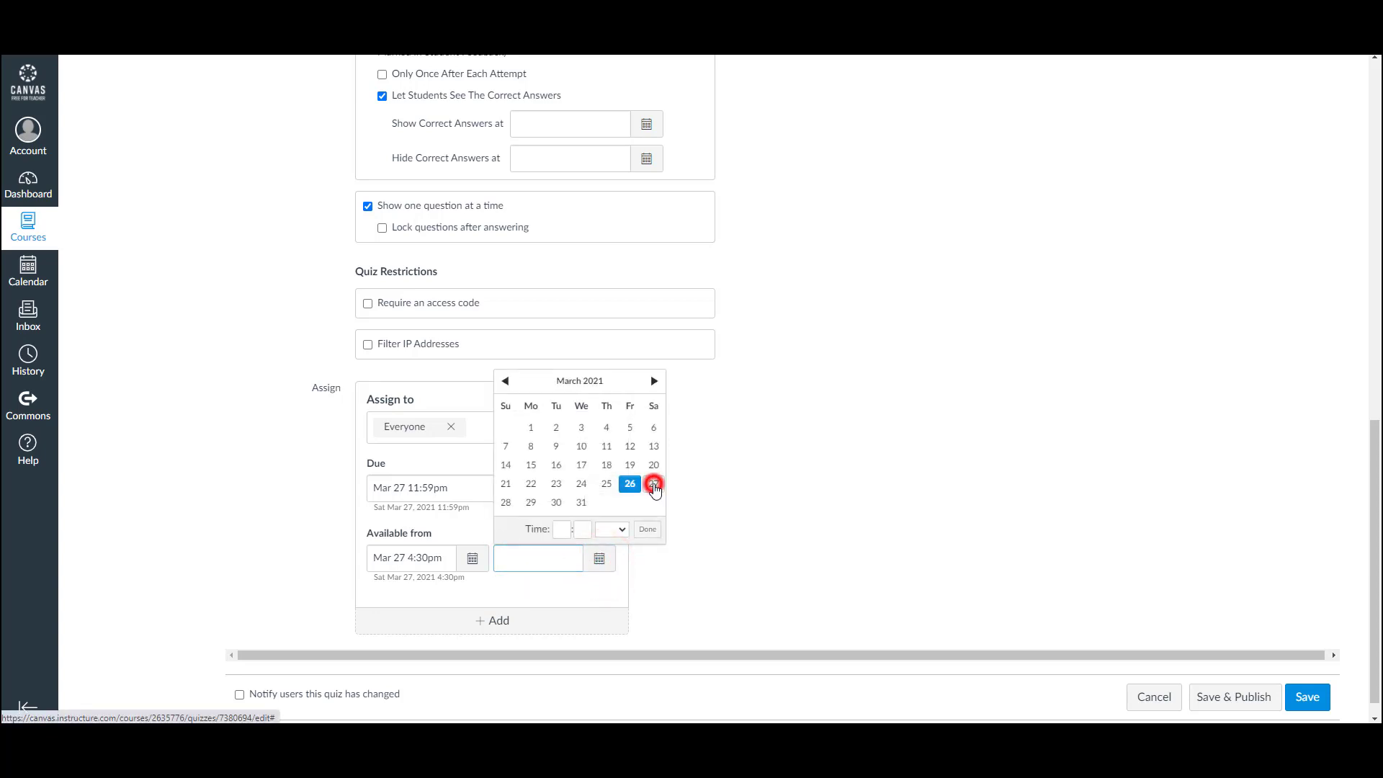
{"action": "left_click", "coordinate": [562, 528]}
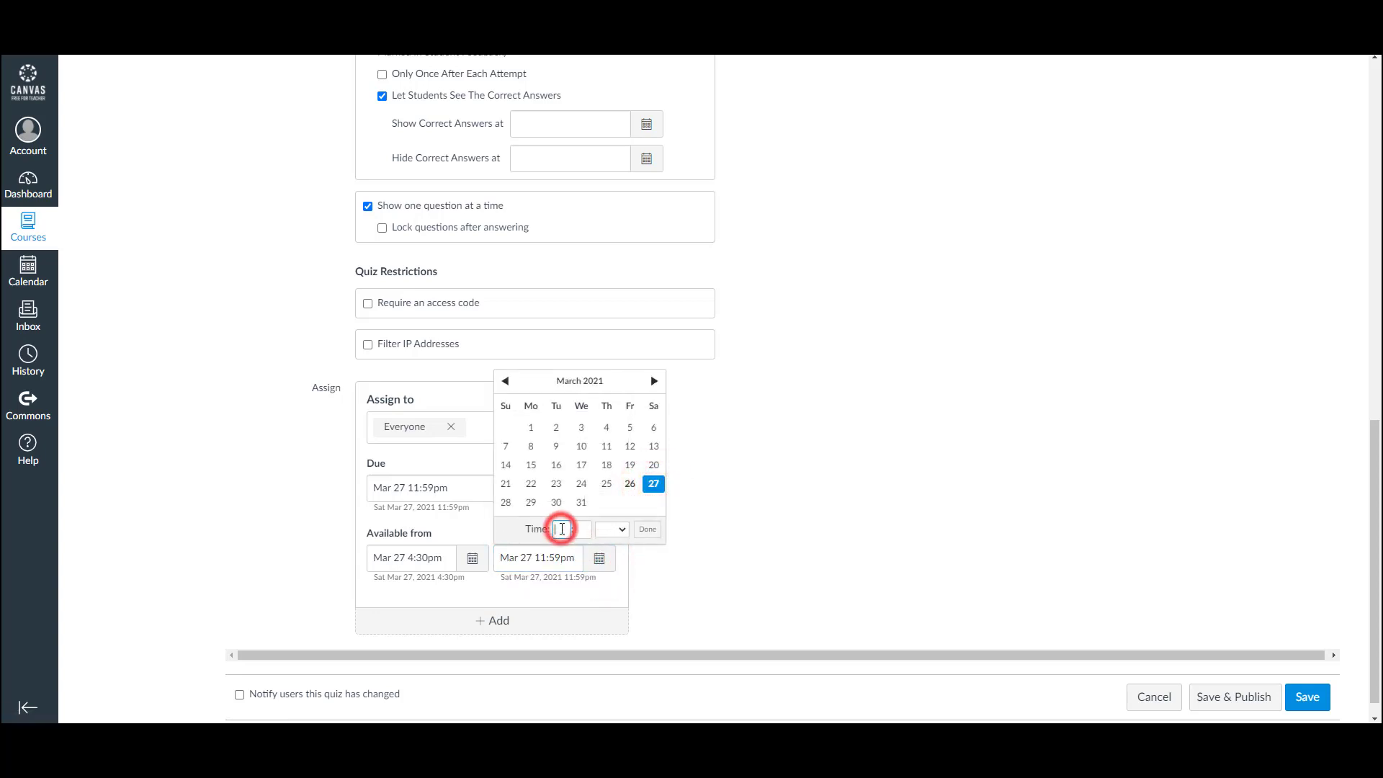
{"action": "left_click", "coordinate": [506, 503]}
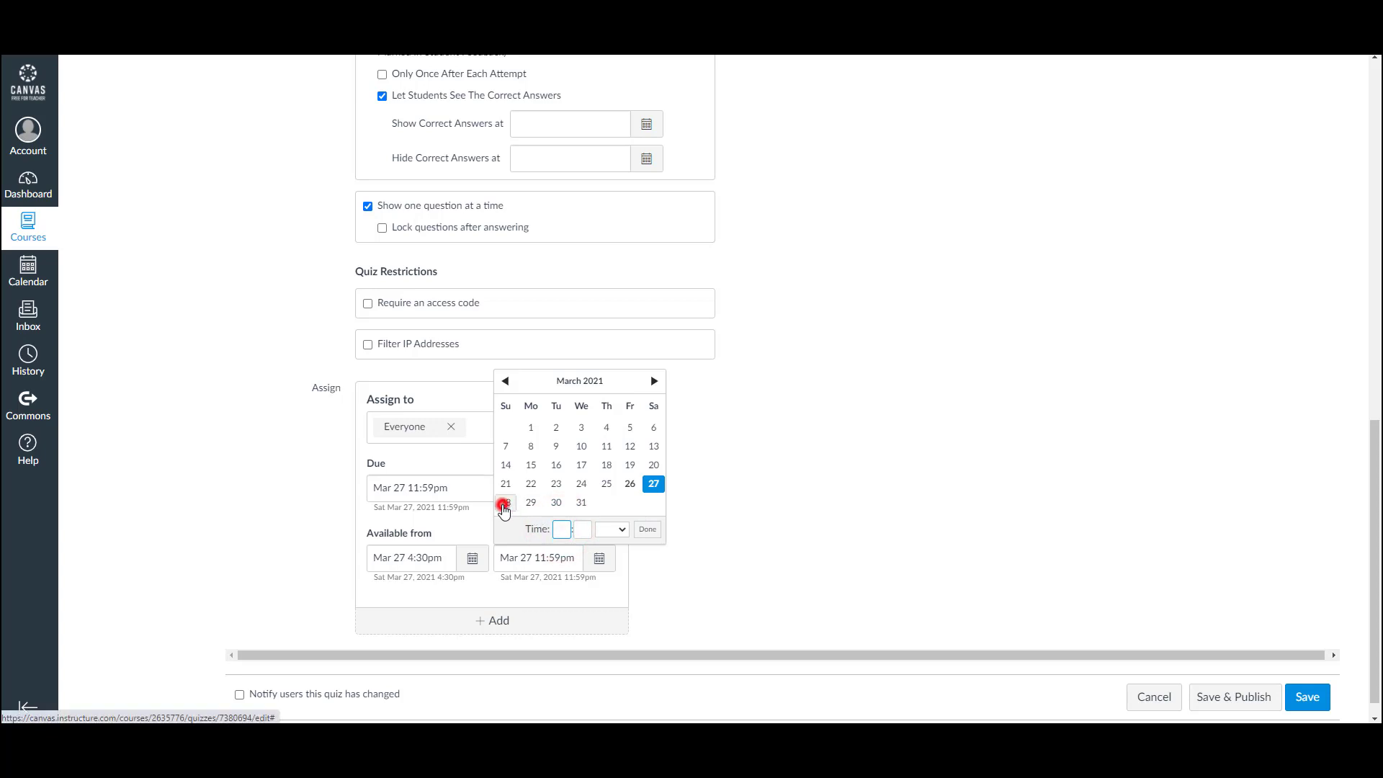
{"action": "left_click", "coordinate": [647, 528]}
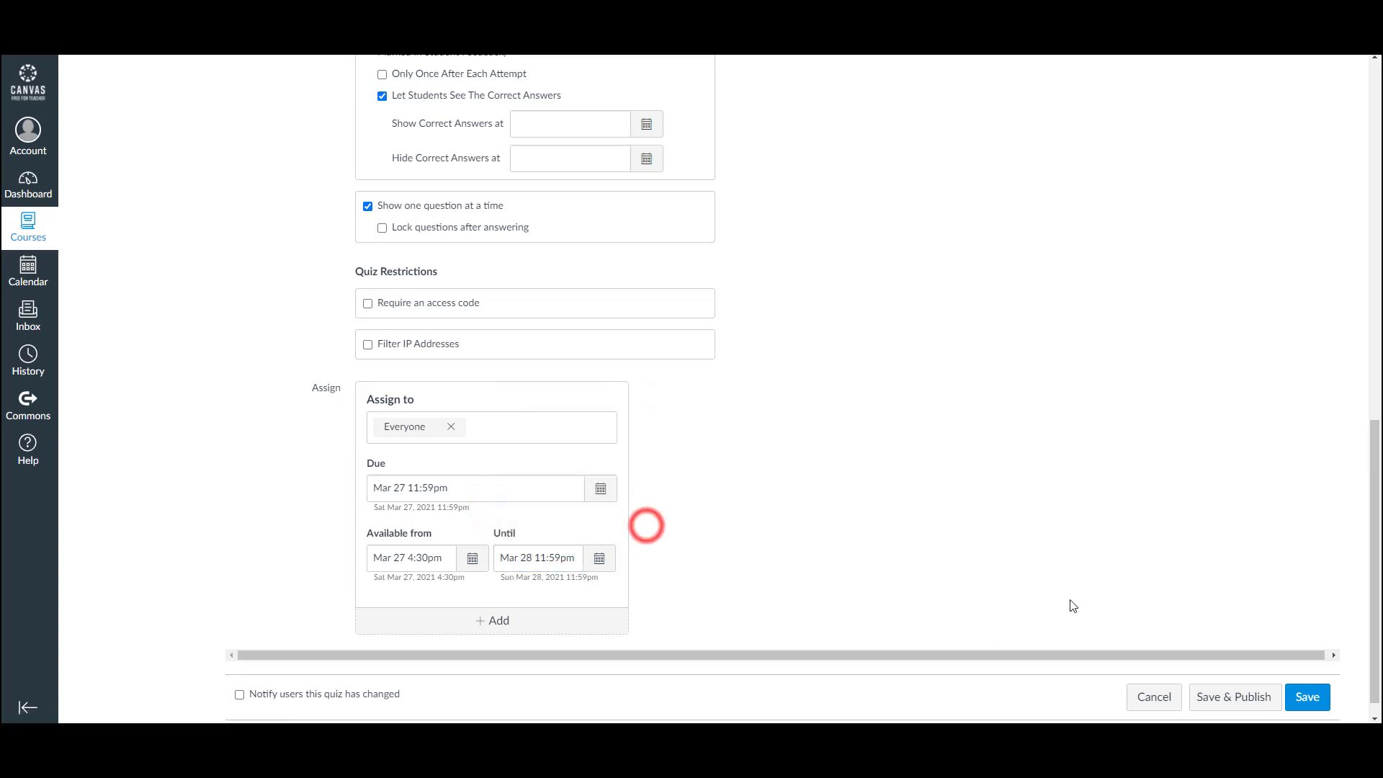
- Add all five question-bank questions to the quiz for a 5-point total
{"action": "left_click", "coordinate": [1252, 705]}
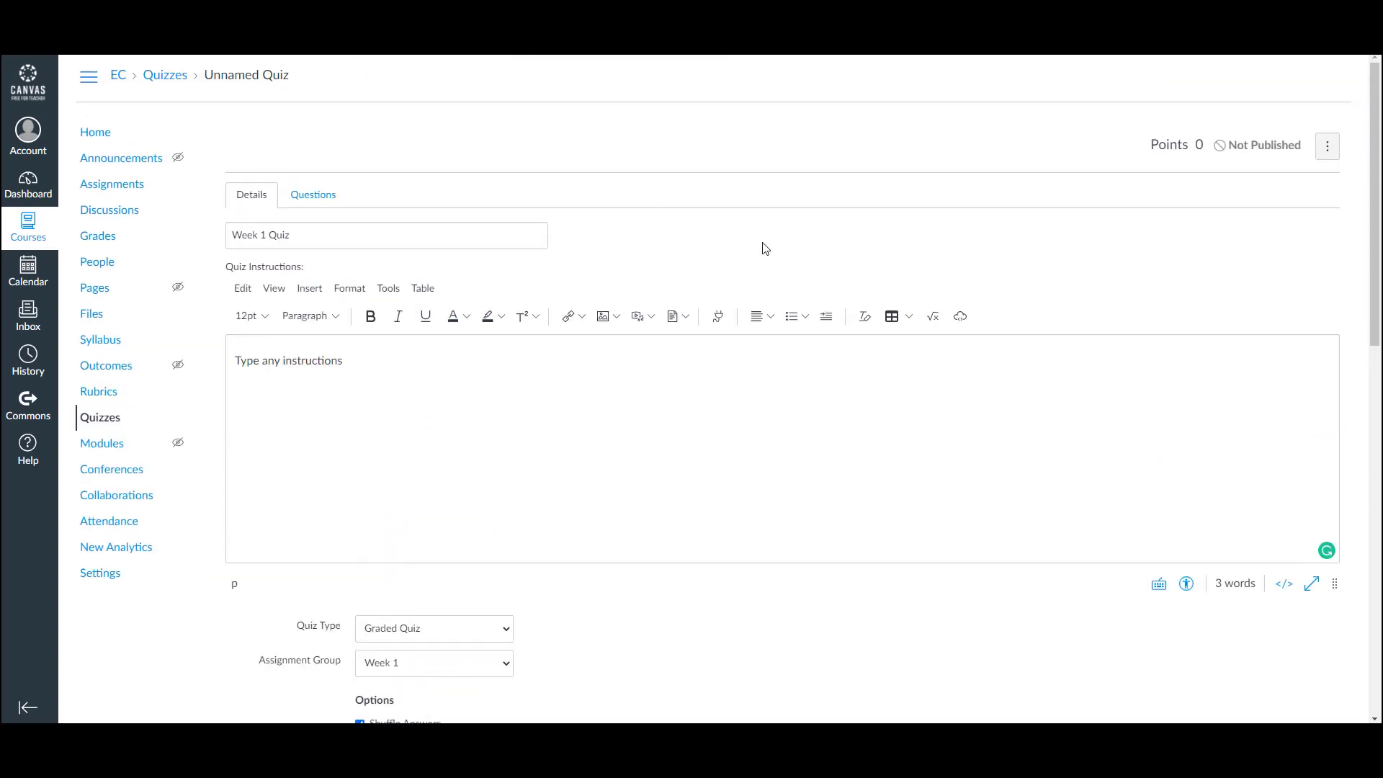
{"action": "left_click", "coordinate": [316, 195]}
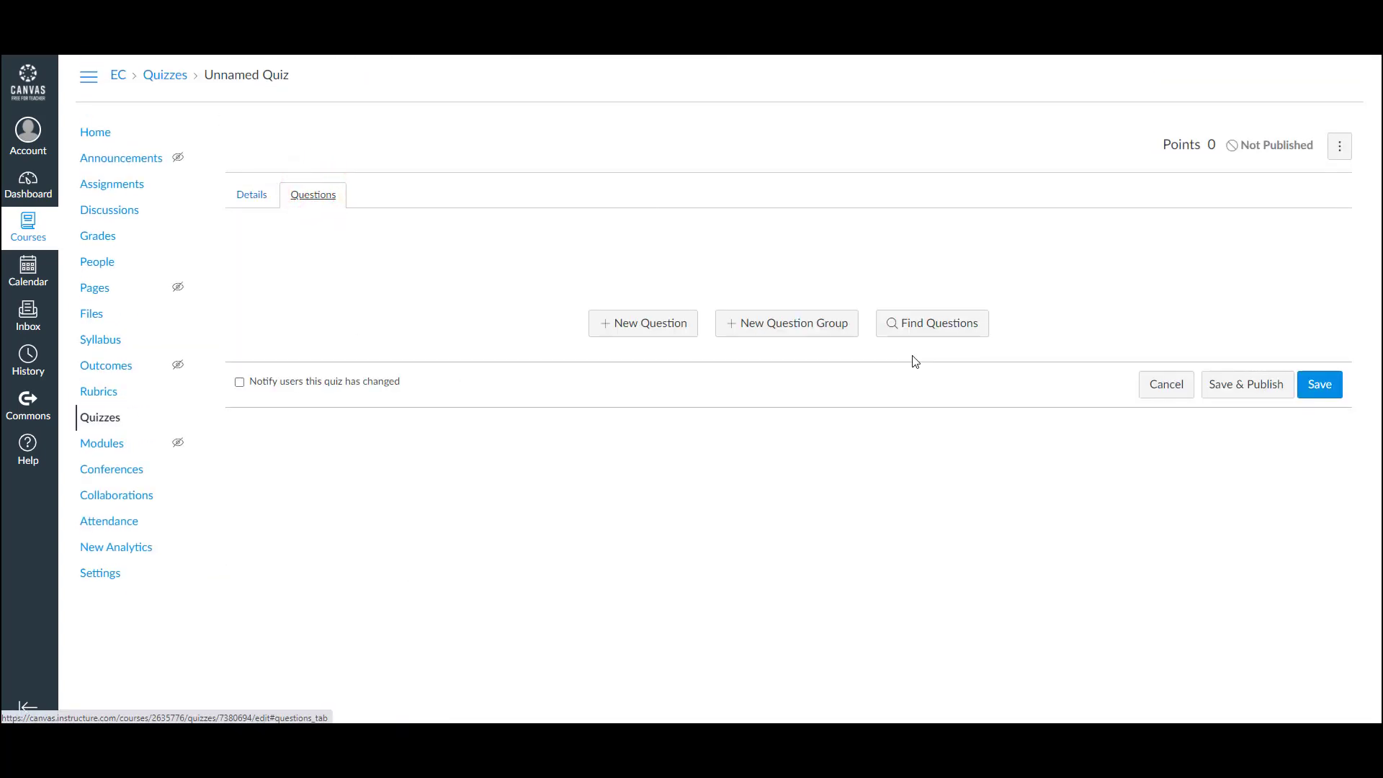
{"action": "left_click", "coordinate": [922, 324]}
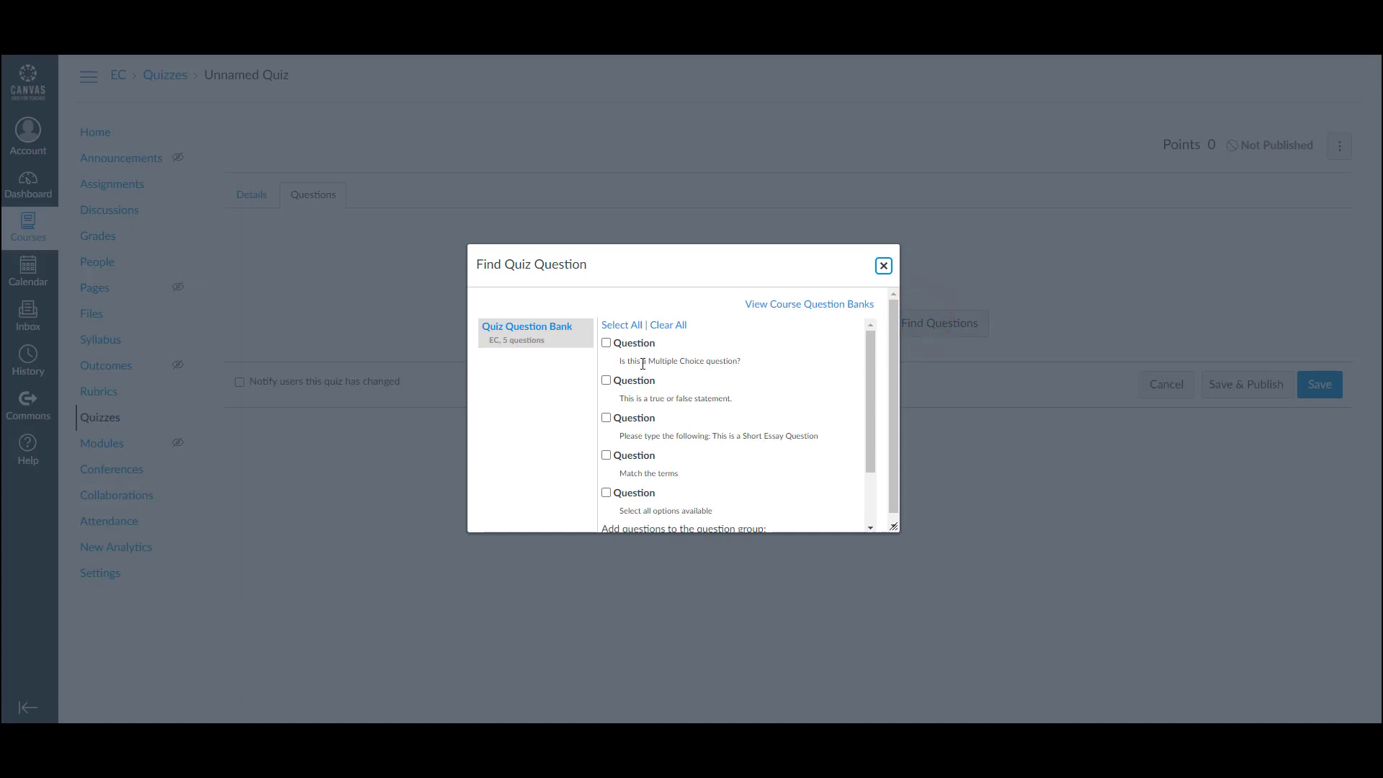
{"action": "left_click", "coordinate": [612, 326]}
{"action": "scroll", "coordinate": [799, 346], "scroll_direction": "down", "scroll_amount": 2}
{"action": "scroll", "coordinate": [800, 346], "scroll_direction": "down", "scroll_amount": 2}
{"action": "scroll", "coordinate": [739, 466], "scroll_direction": "up", "scroll_amount": 3}
{"action": "scroll", "coordinate": [741, 460], "scroll_direction": "down", "scroll_amount": 3}
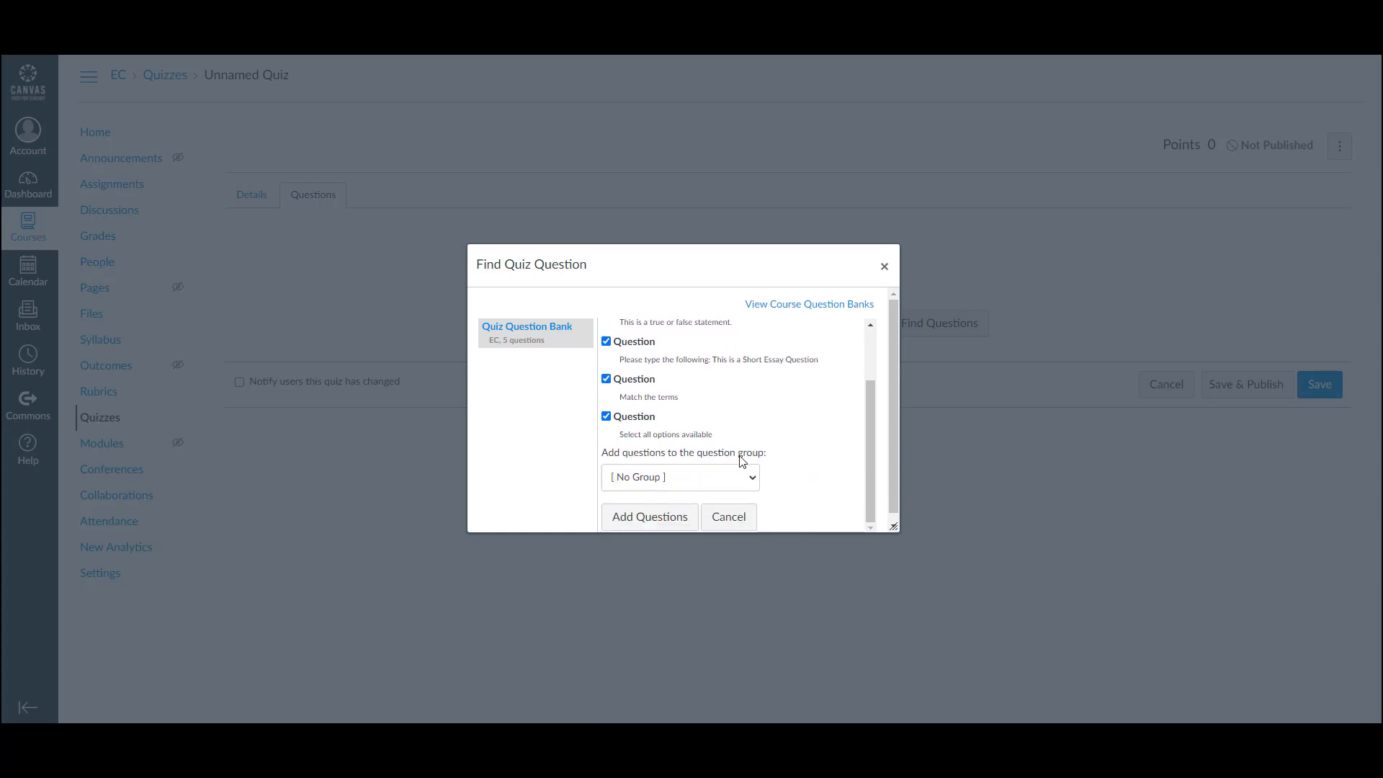
{"action": "left_click", "coordinate": [661, 527]}
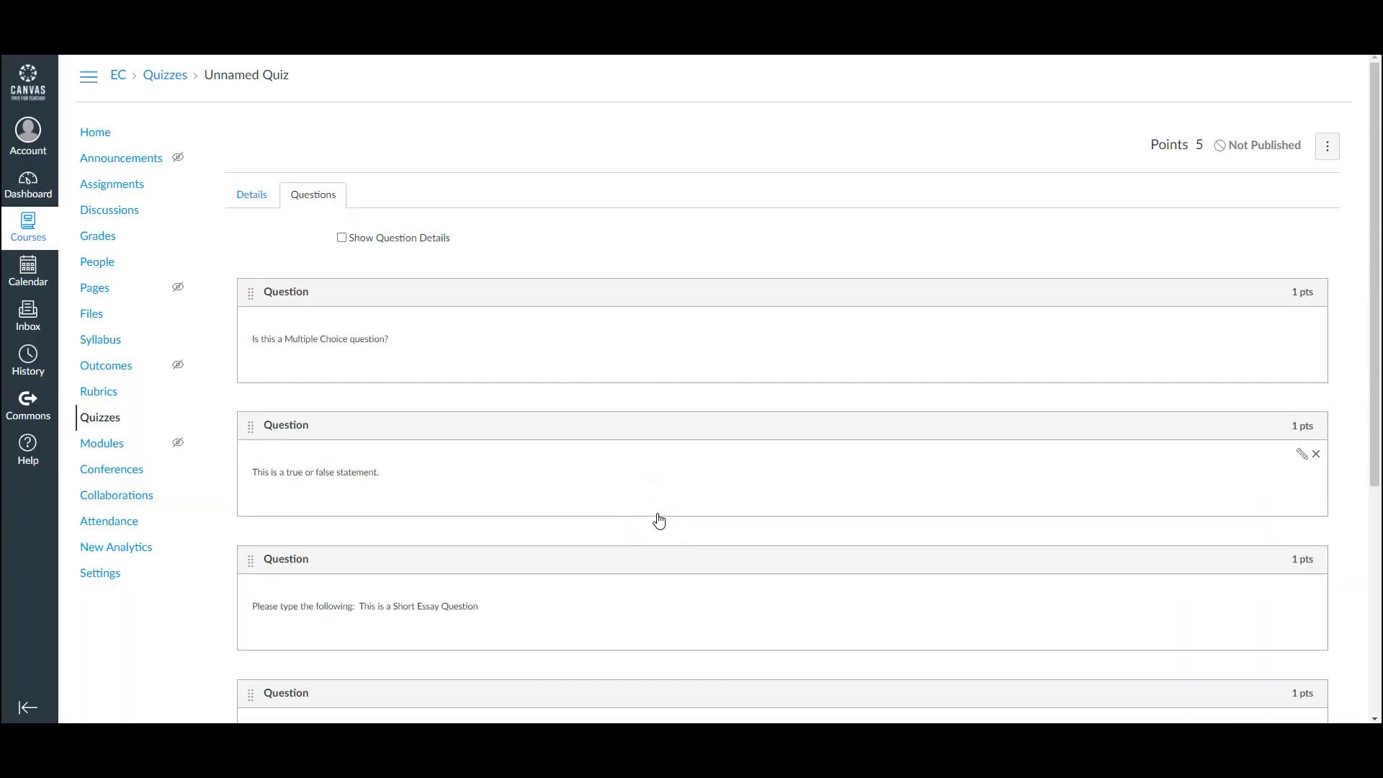
{"action": "scroll", "coordinate": [682, 355], "scroll_direction": "down", "scroll_amount": 4}
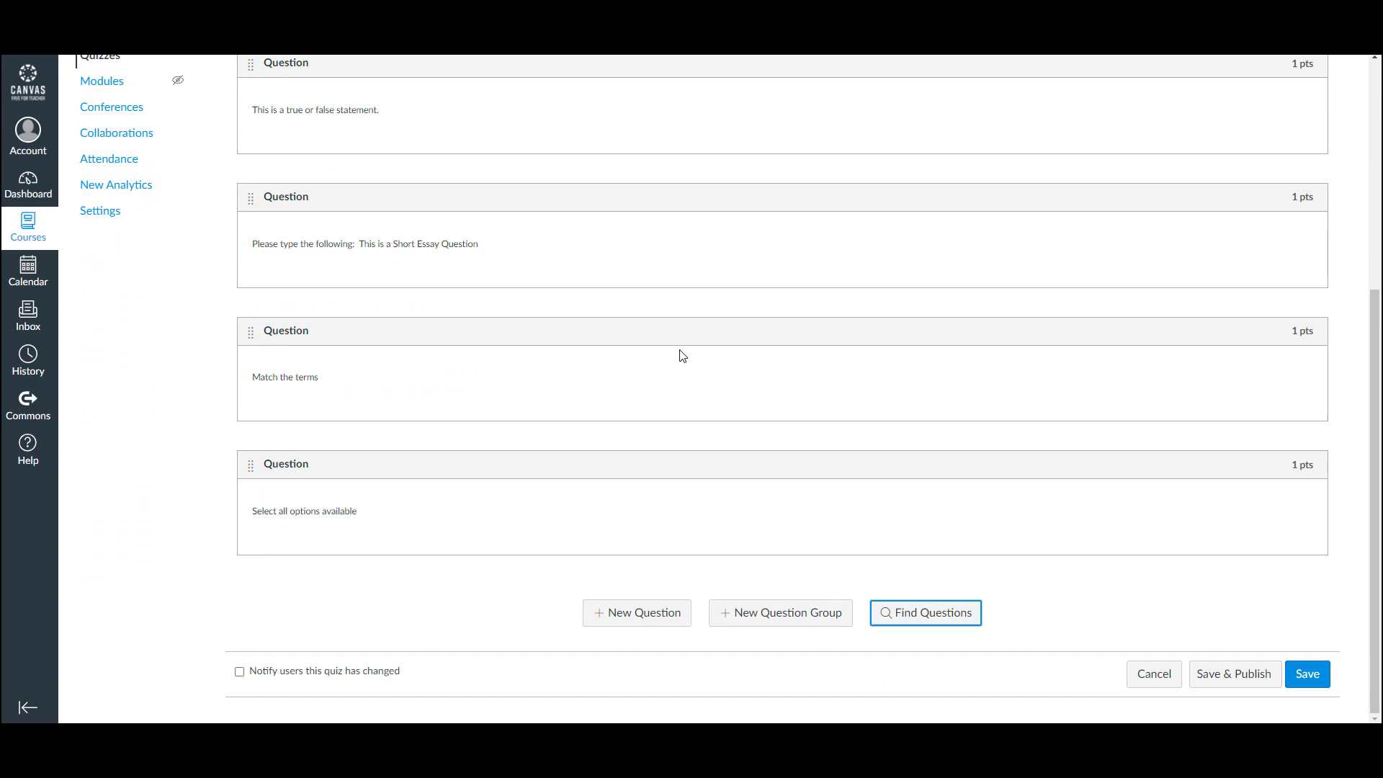
- Save and publish Week 1 Quiz, then launch its student preview
{"action": "left_click", "coordinate": [1244, 674]}
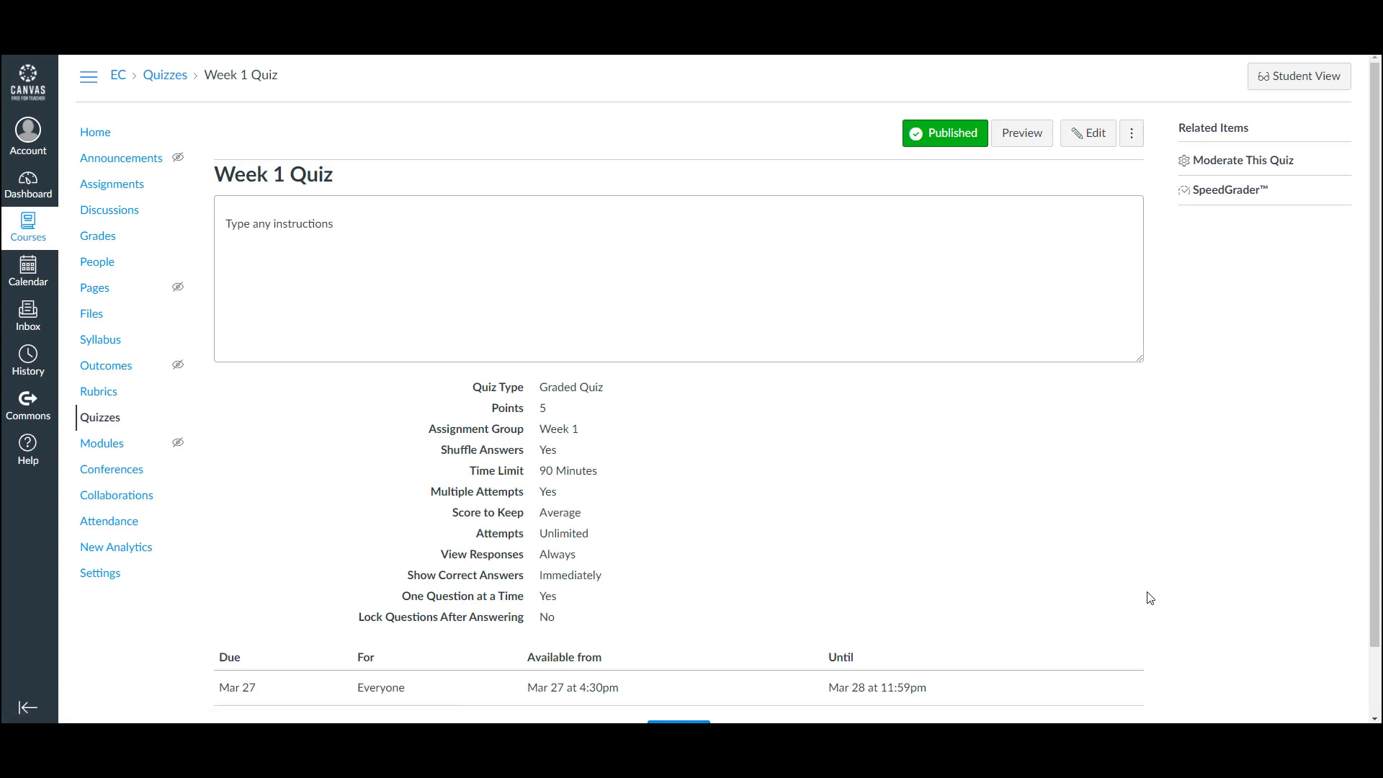
{"action": "scroll", "coordinate": [1033, 551], "scroll_direction": "down", "scroll_amount": 1}
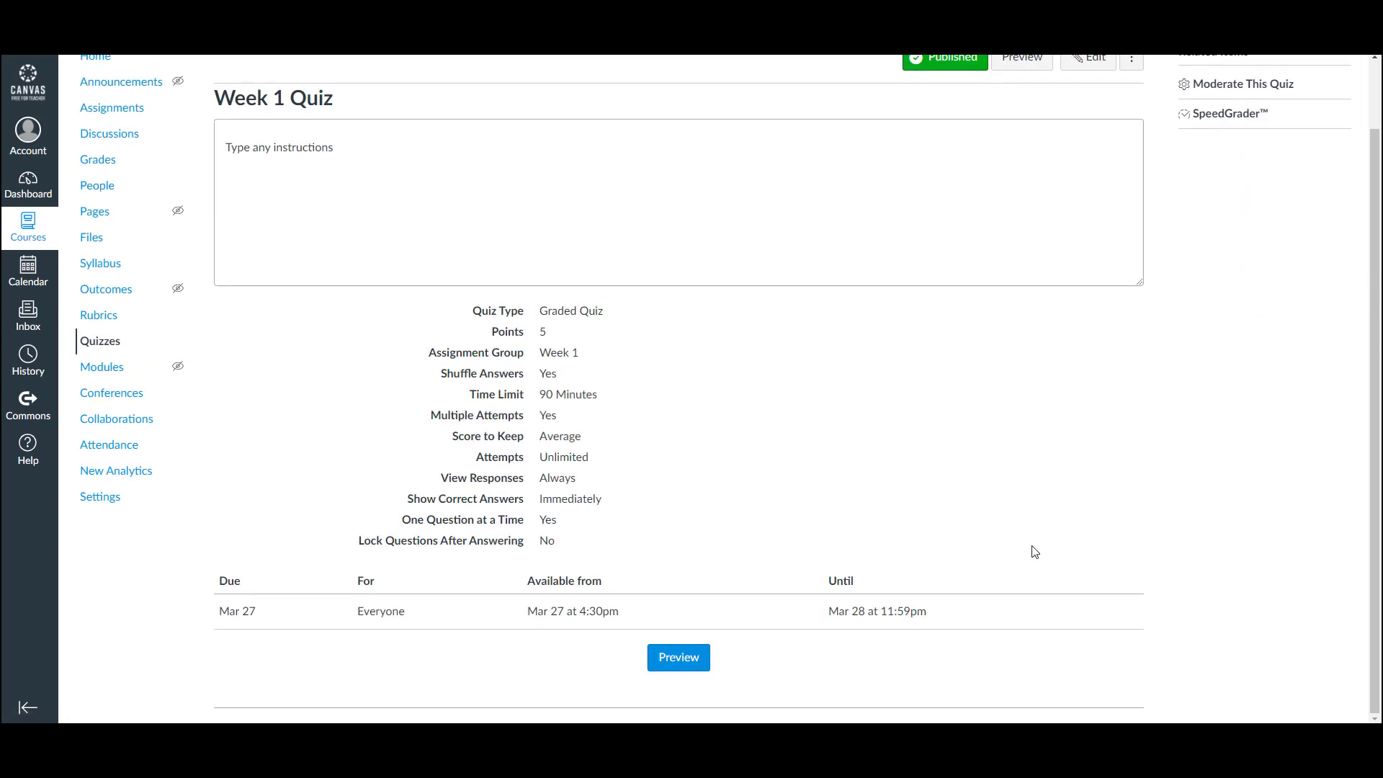
{"action": "left_click", "coordinate": [705, 668]}
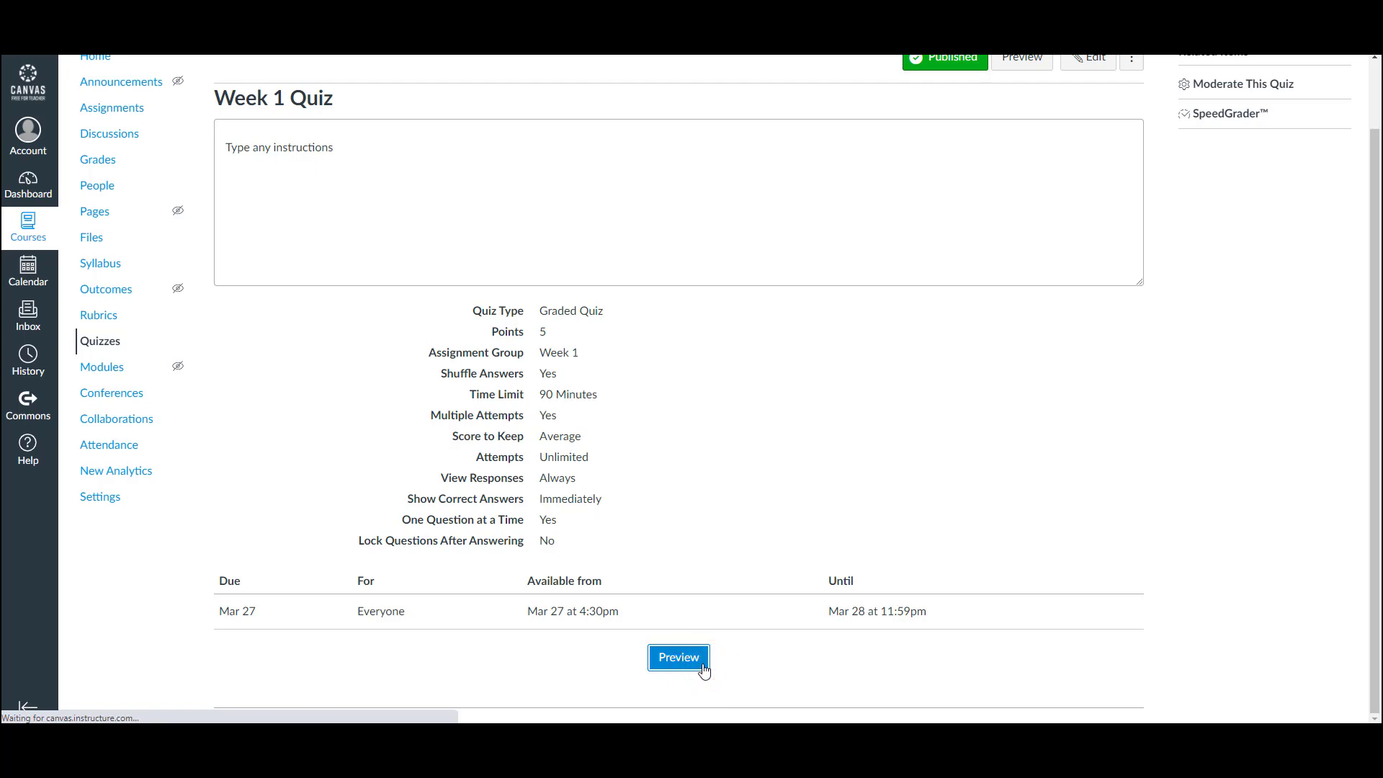
- Answer Yes, True and an essay response on preview questions 1–3
{"action": "left_click", "coordinate": [292, 515]}
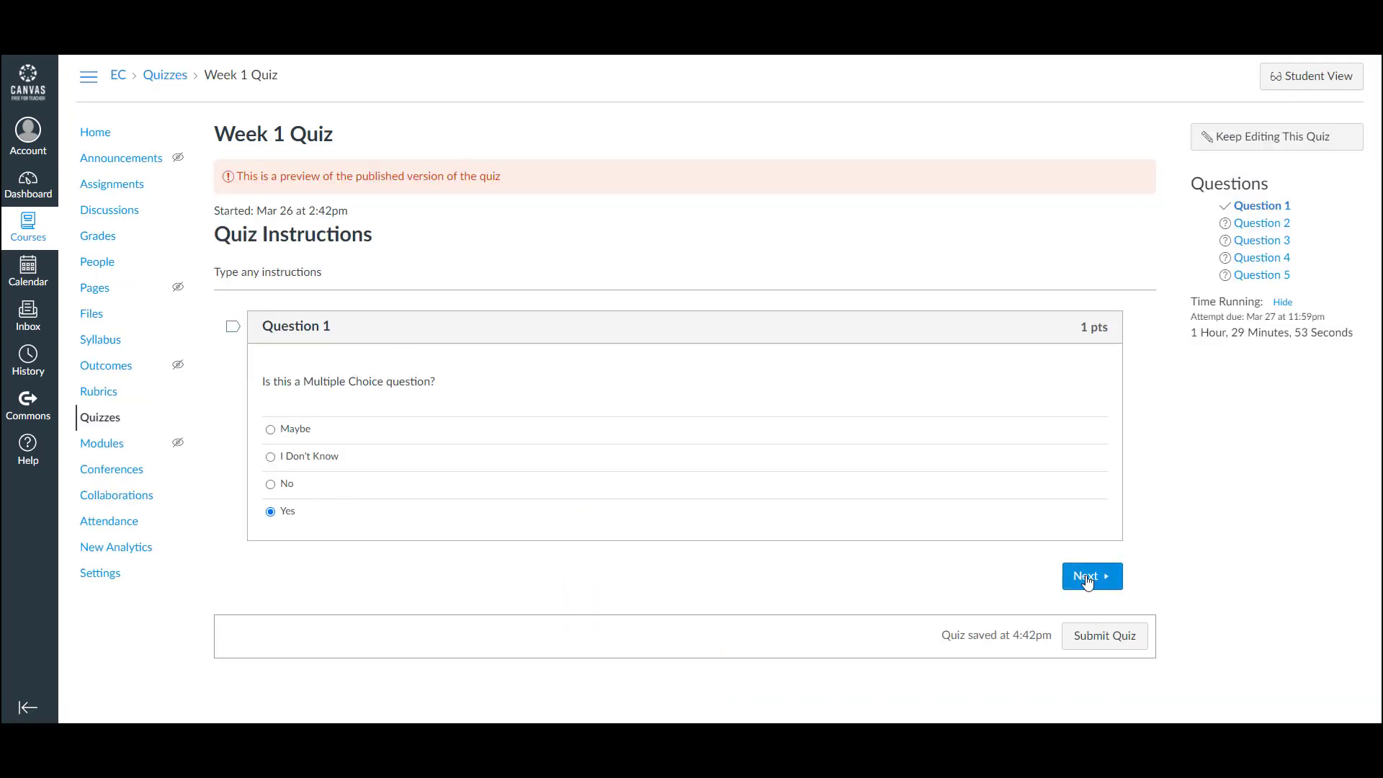
{"action": "left_click", "coordinate": [1087, 575]}
{"action": "left_click", "coordinate": [284, 430]}
{"action": "left_click", "coordinate": [1090, 521]}
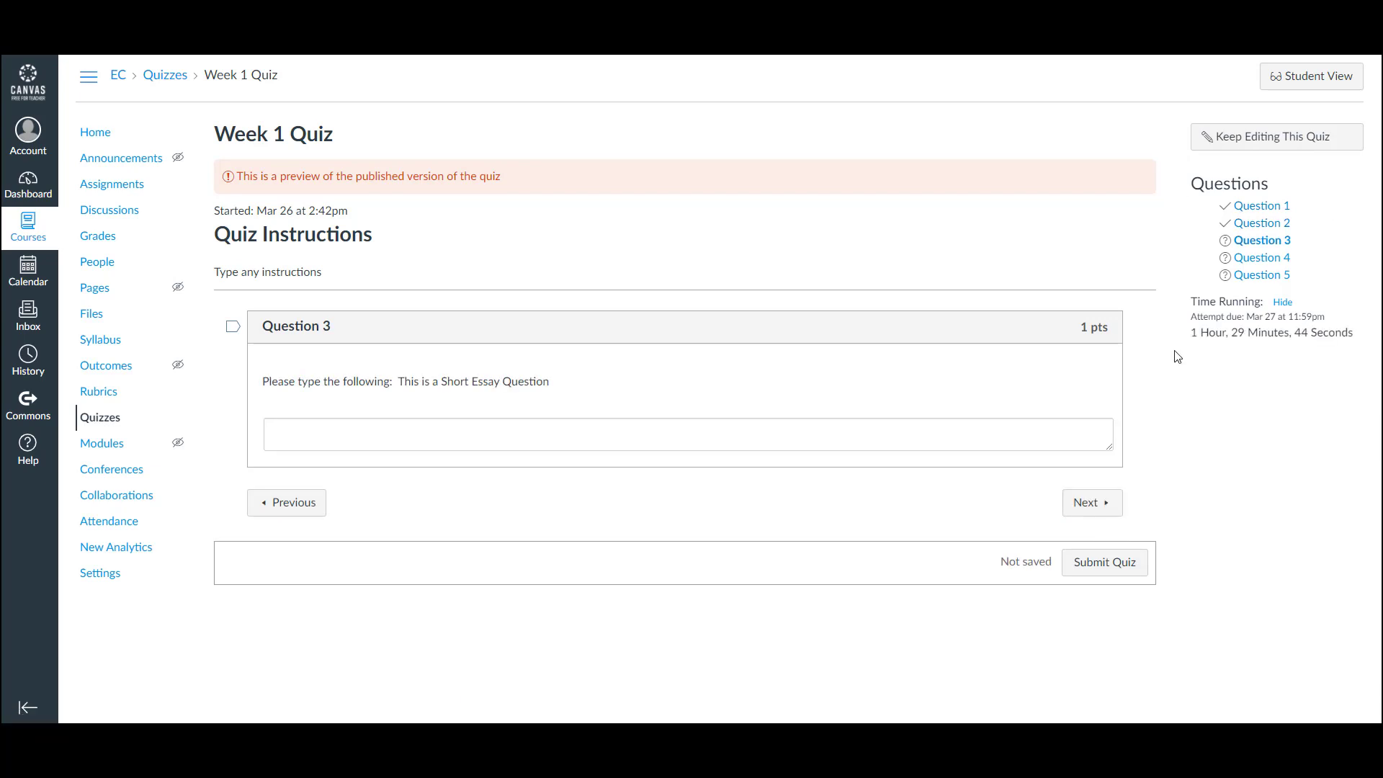
{"action": "left_click", "coordinate": [878, 527]}
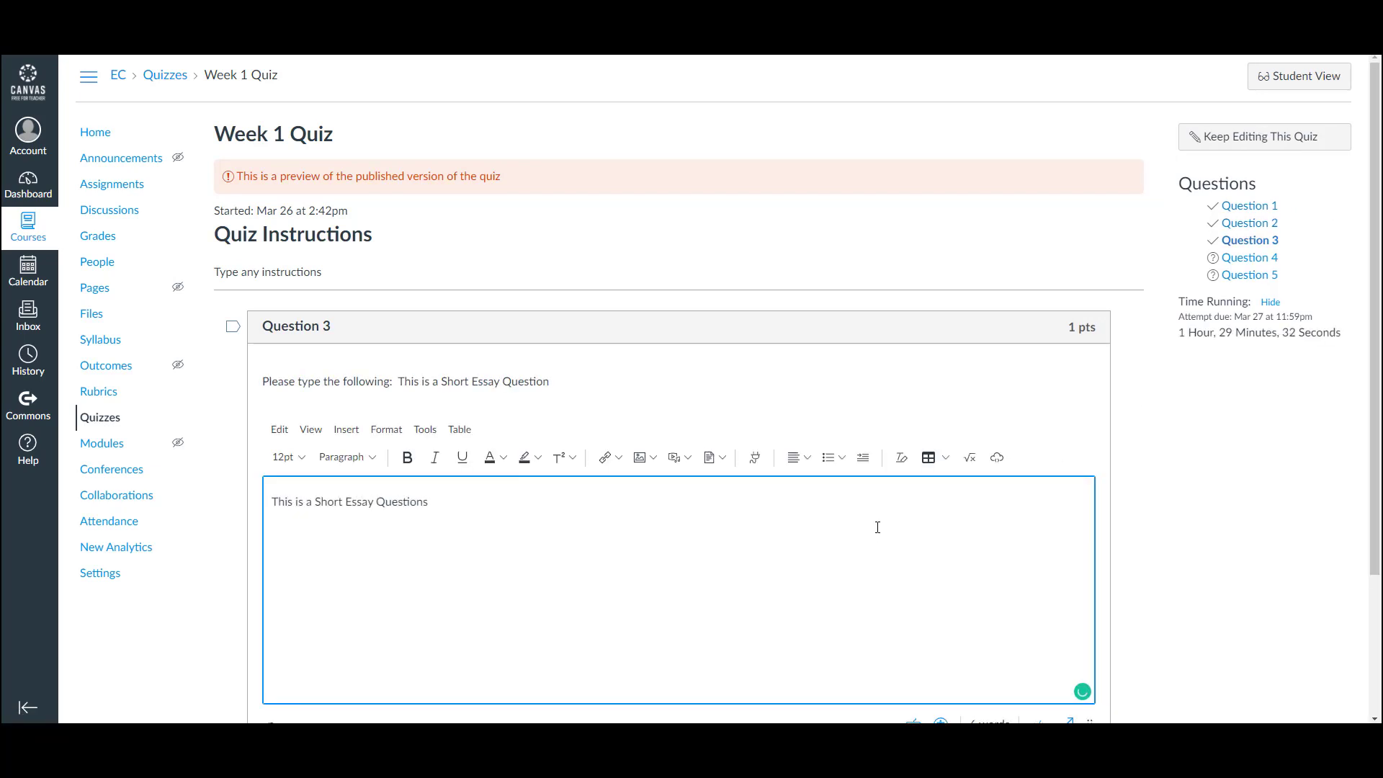
{"action": "scroll", "coordinate": [907, 520], "scroll_direction": "down", "scroll_amount": 3}
{"action": "left_click", "coordinate": [1087, 613]}
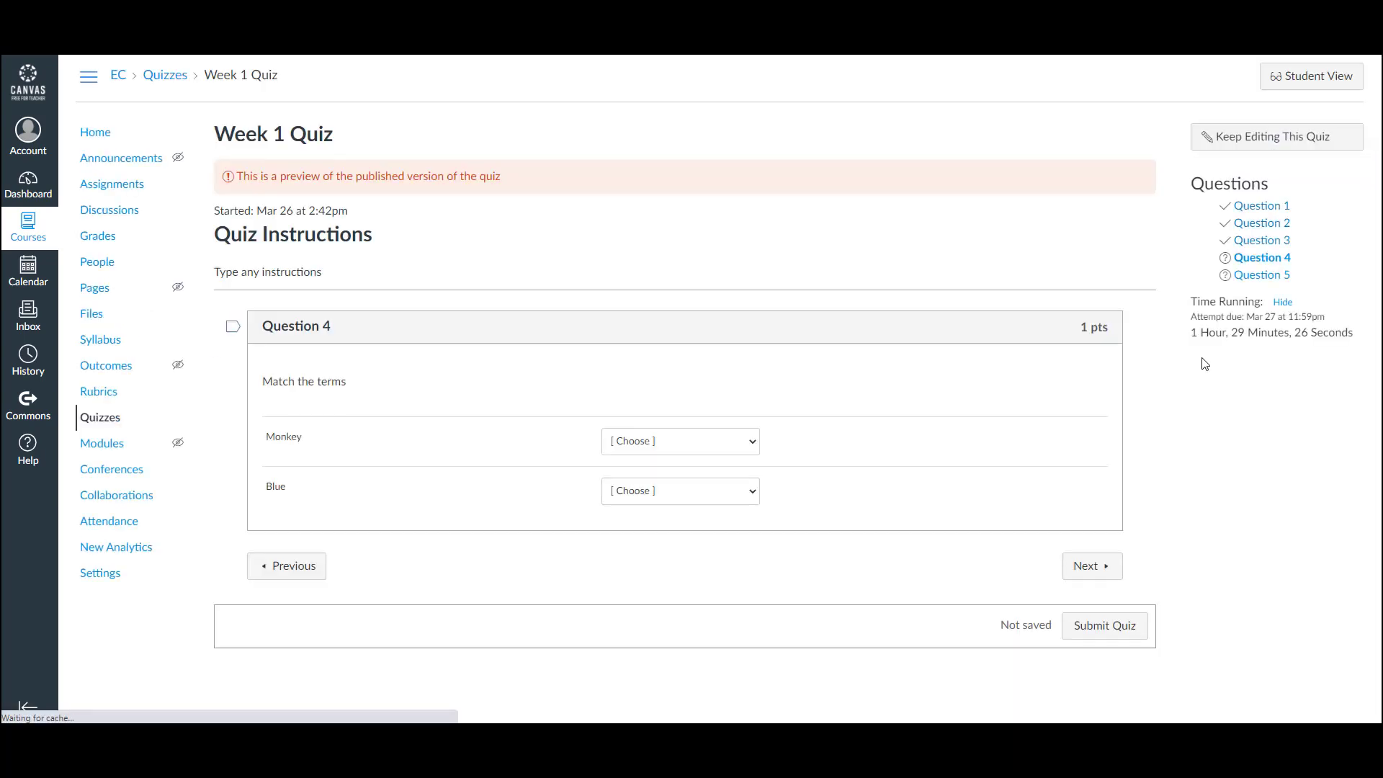
- Match Monkey–Animal and Blue–Color, tick two options on question 5, and submit the preview
{"action": "left_click", "coordinate": [758, 447]}
{"action": "left_click", "coordinate": [714, 490]}
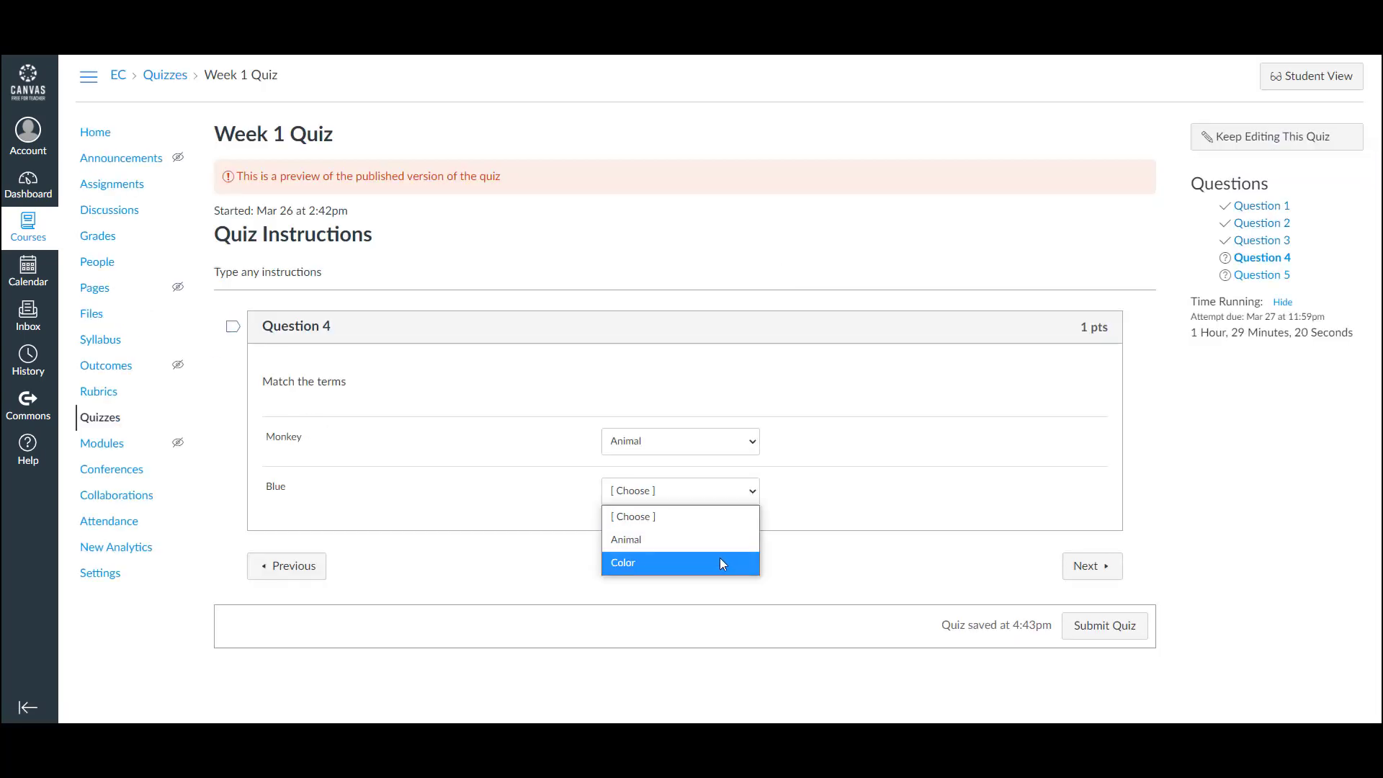
{"action": "left_click", "coordinate": [720, 560]}
{"action": "left_click", "coordinate": [1115, 569]}
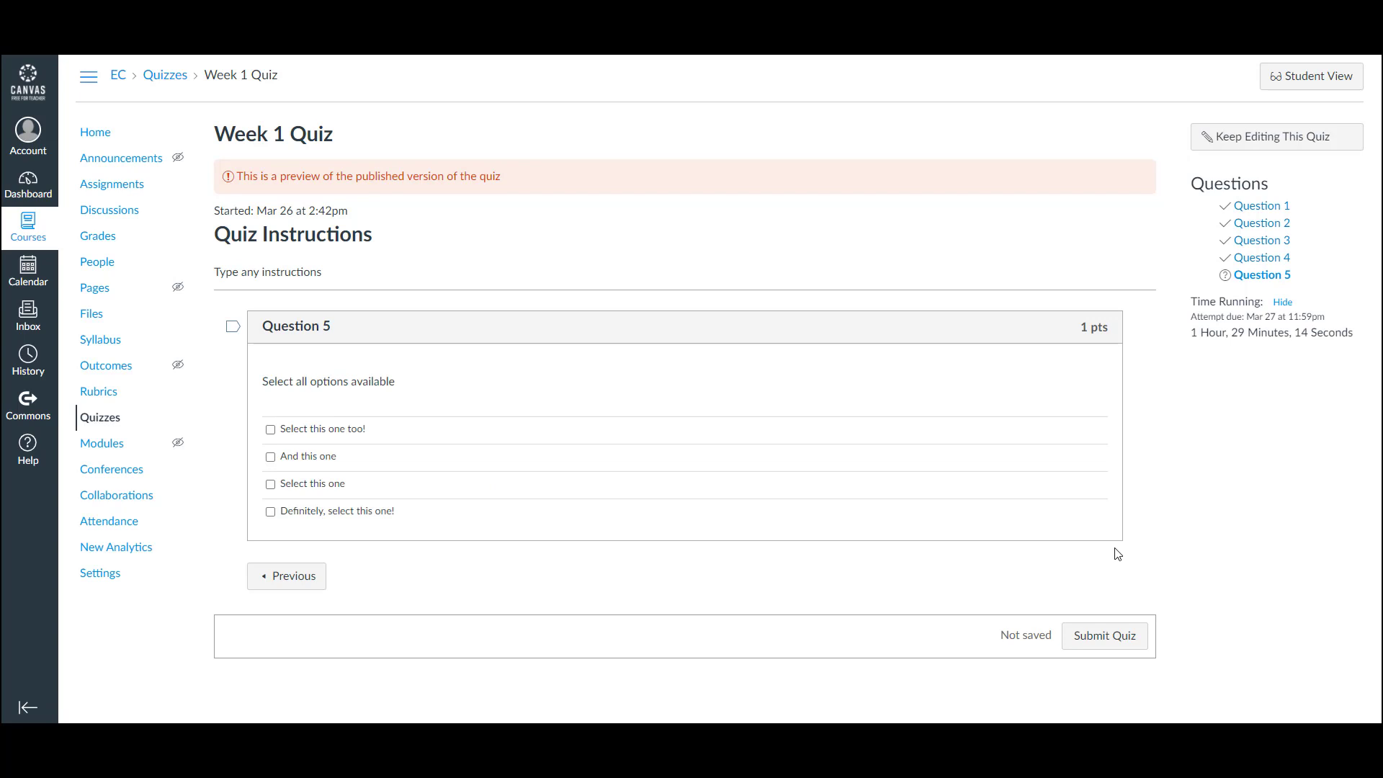
{"action": "left_click", "coordinate": [271, 429]}
{"action": "left_click", "coordinate": [270, 456]}
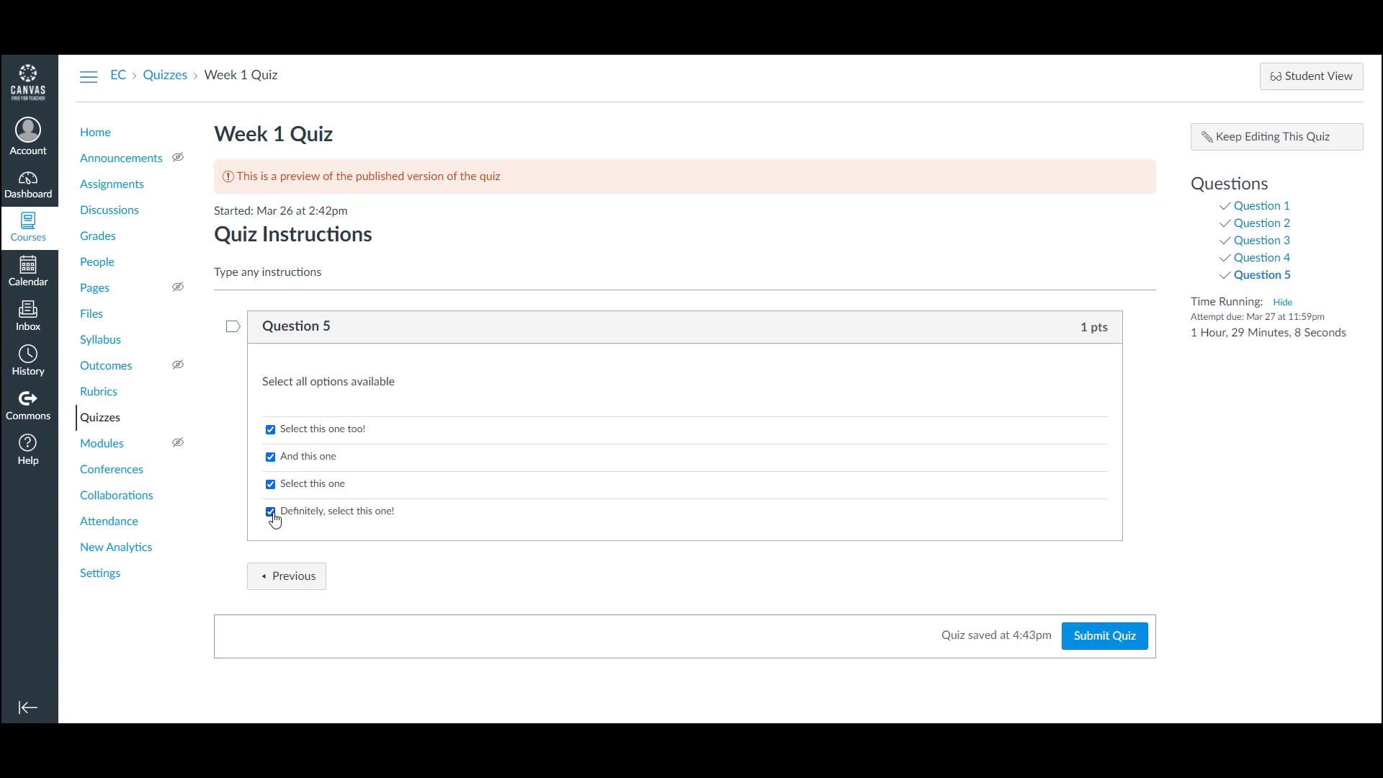
{"action": "left_click", "coordinate": [1104, 635]}
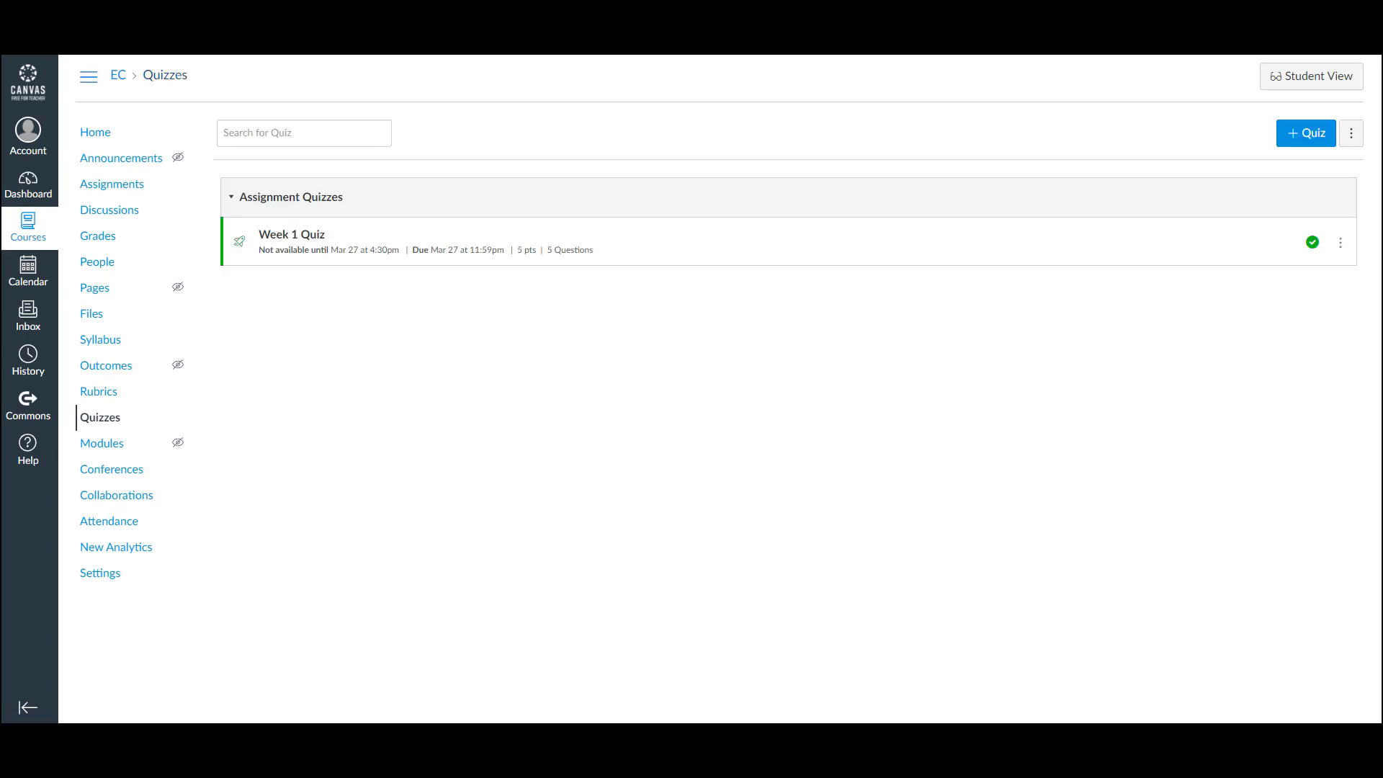
- Create Week 2 Quiz and add all five question-bank questions
{"action": "left_click", "coordinate": [1305, 133]}
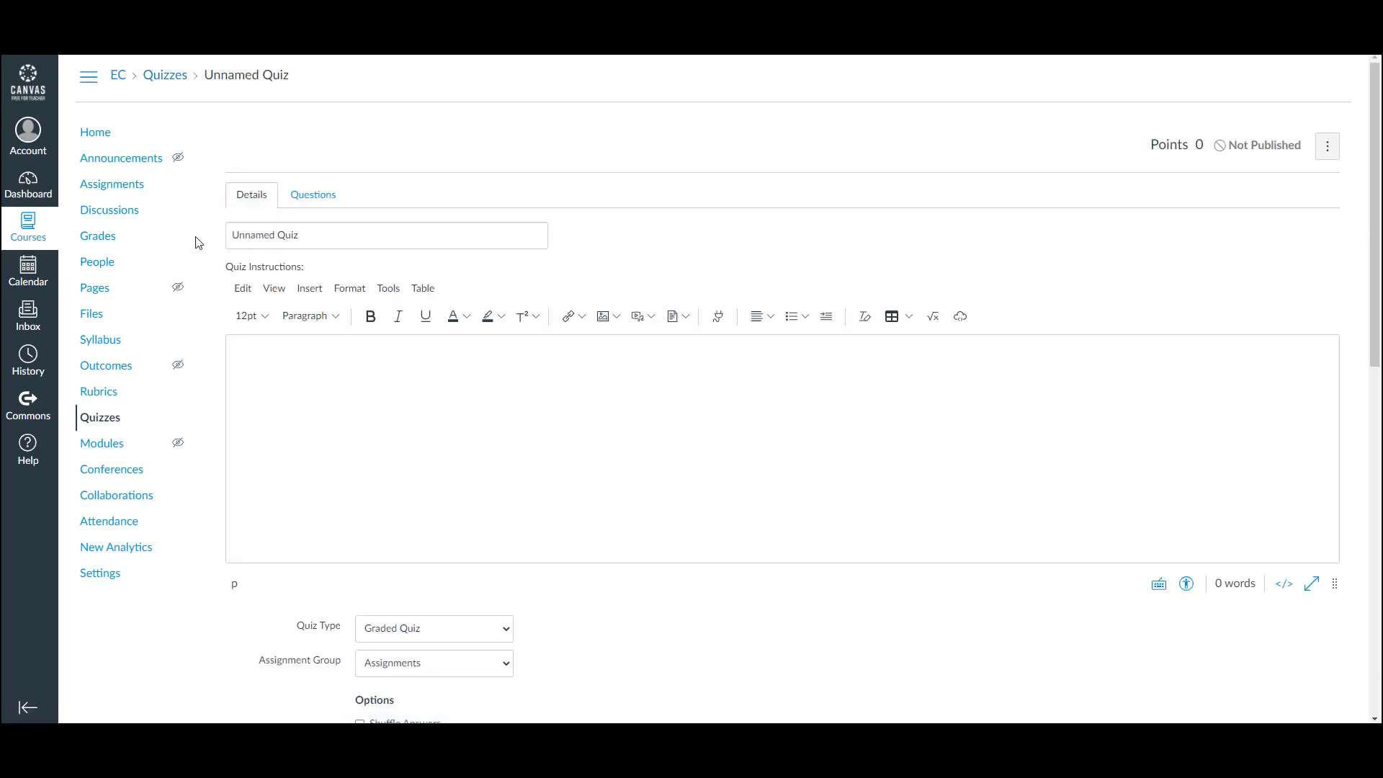
{"action": "triple_click", "coordinate": [306, 236]}
{"action": "type", "text": "Week 2"}
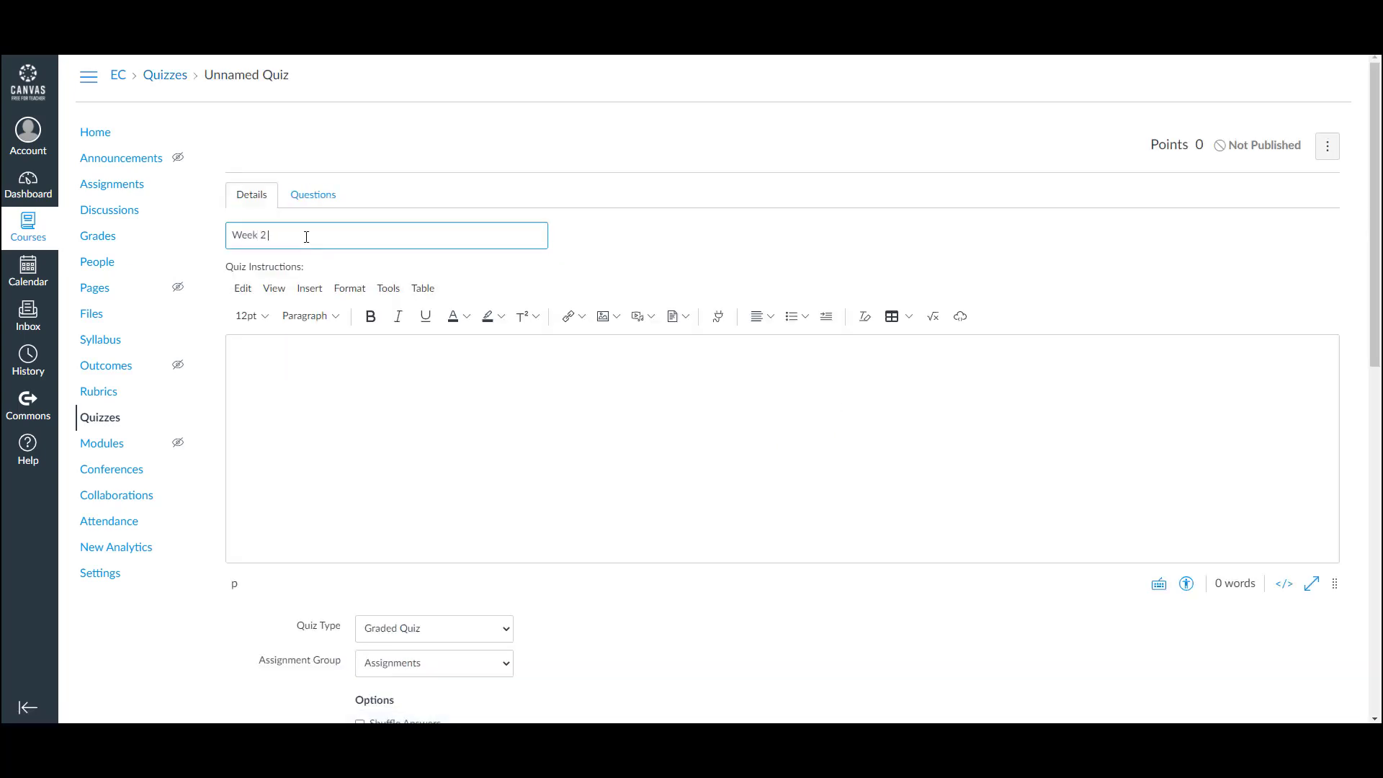
{"action": "left_click", "coordinate": [313, 194]}
{"action": "left_click", "coordinate": [897, 322]}
{"action": "left_click", "coordinate": [618, 321]}
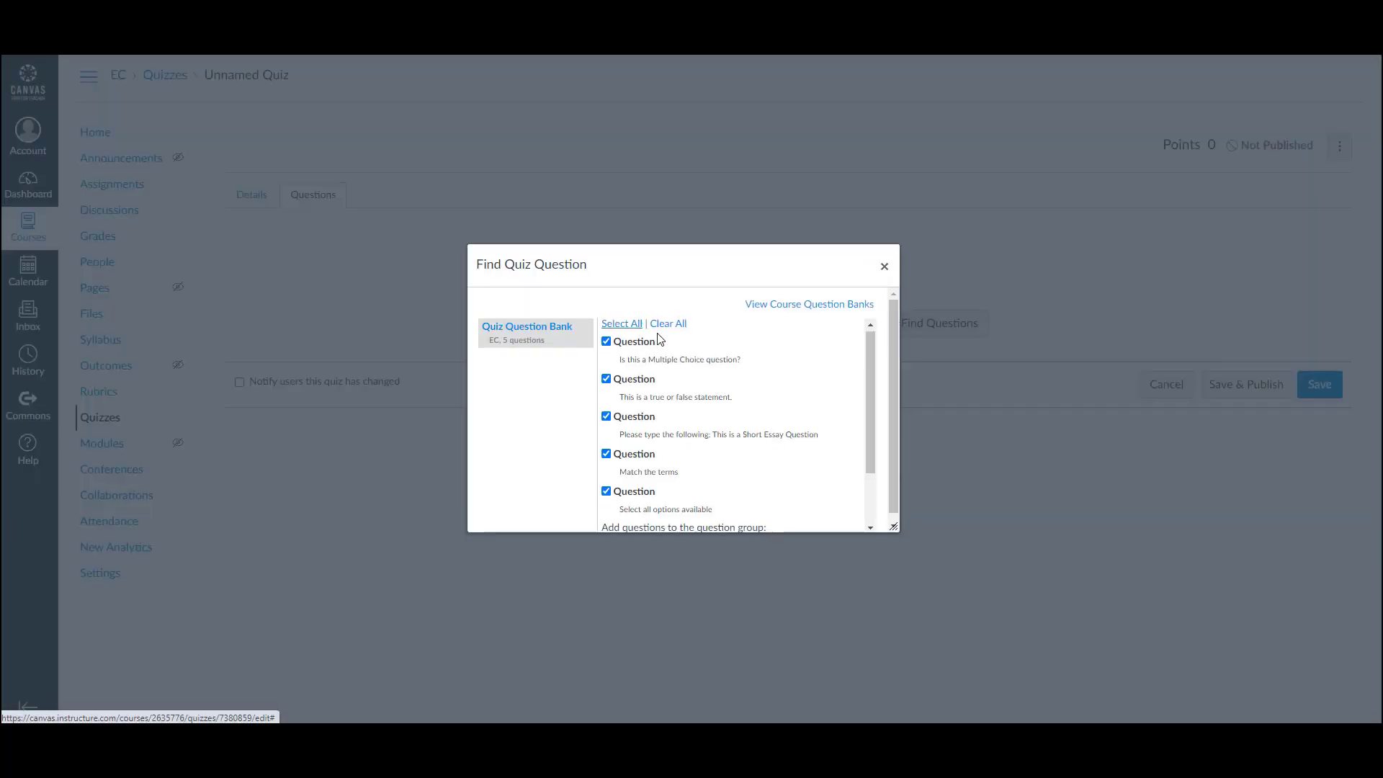
{"action": "scroll", "coordinate": [692, 432], "scroll_direction": "down", "scroll_amount": 3}
{"action": "left_click", "coordinate": [661, 516]}
- File the quiz under Week 2 and allow multiple attempts averaging the score
{"action": "left_click", "coordinate": [251, 195]}
{"action": "scroll", "coordinate": [691, 432], "scroll_direction": "down", "scroll_amount": 5}
{"action": "scroll", "coordinate": [693, 433], "scroll_direction": "down", "scroll_amount": 3}
{"action": "left_click", "coordinate": [433, 304]}
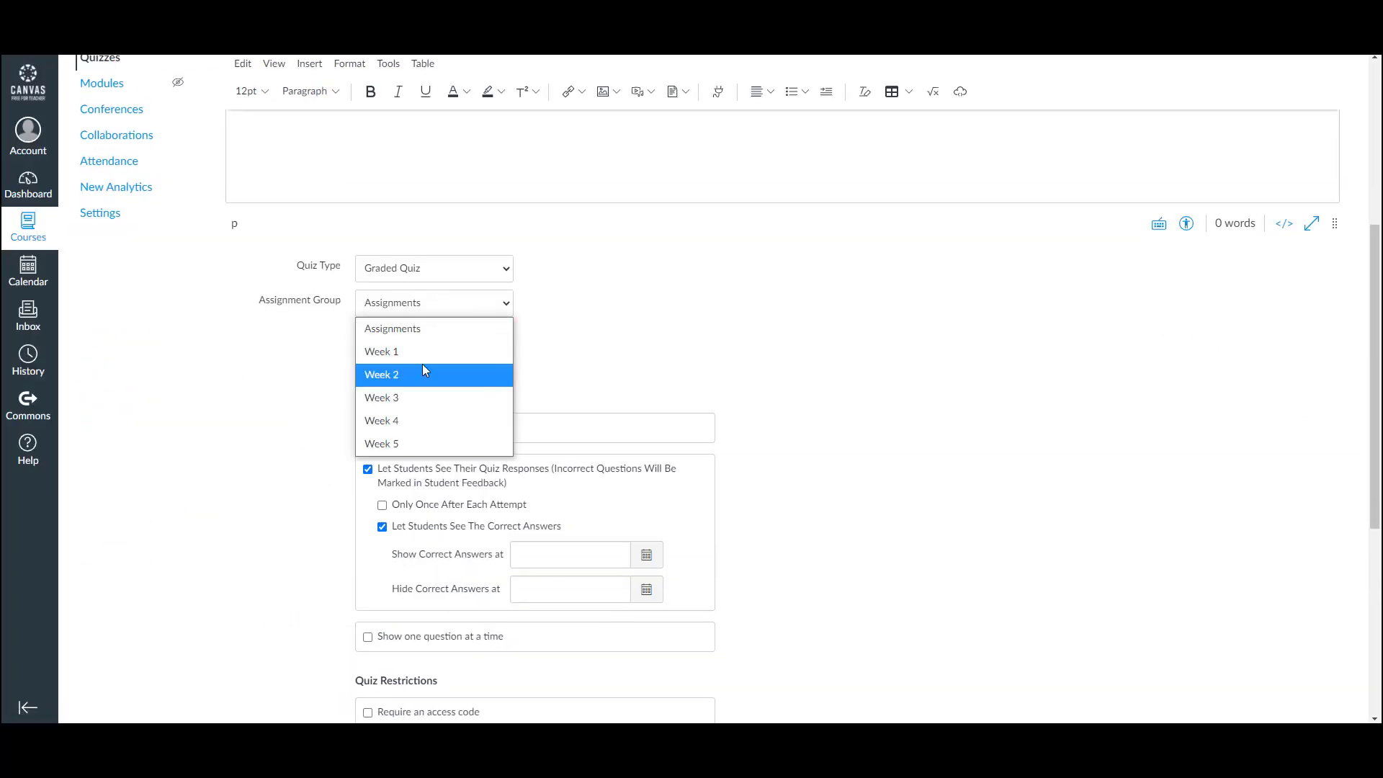
{"action": "left_click", "coordinate": [465, 370]}
{"action": "type", "text": "30"}
{"action": "scroll", "coordinate": [732, 343], "scroll_direction": "down", "scroll_amount": 2}
{"action": "scroll", "coordinate": [649, 325], "scroll_direction": "down", "scroll_amount": 2}
{"action": "left_click", "coordinate": [367, 209]}
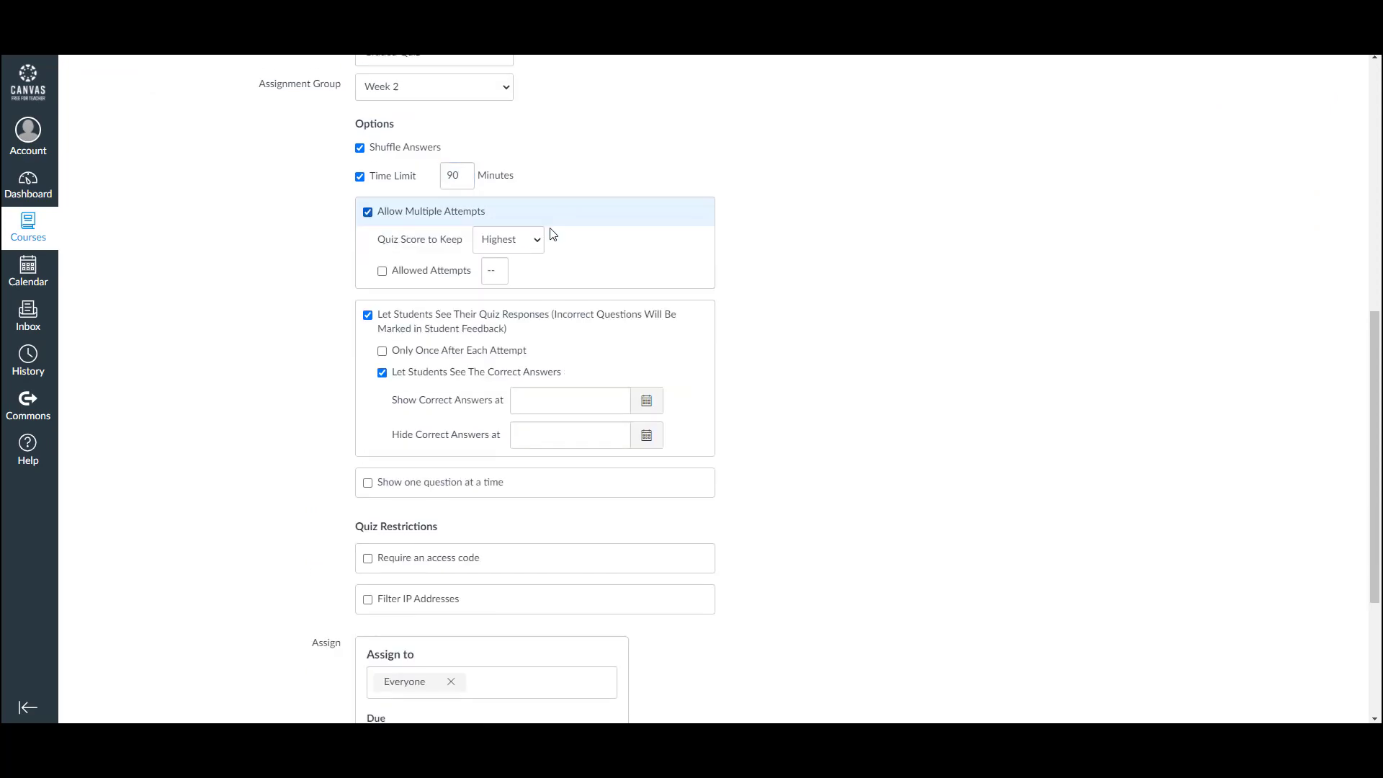
{"action": "left_click", "coordinate": [530, 234]}
{"action": "scroll", "coordinate": [756, 368], "scroll_direction": "down", "scroll_amount": 5}
- Set due Mar 27, available Mar 27 until Mar 28, then save and publish Week 2 Quiz
{"action": "left_click", "coordinate": [601, 488]}
{"action": "left_click", "coordinate": [525, 615]}
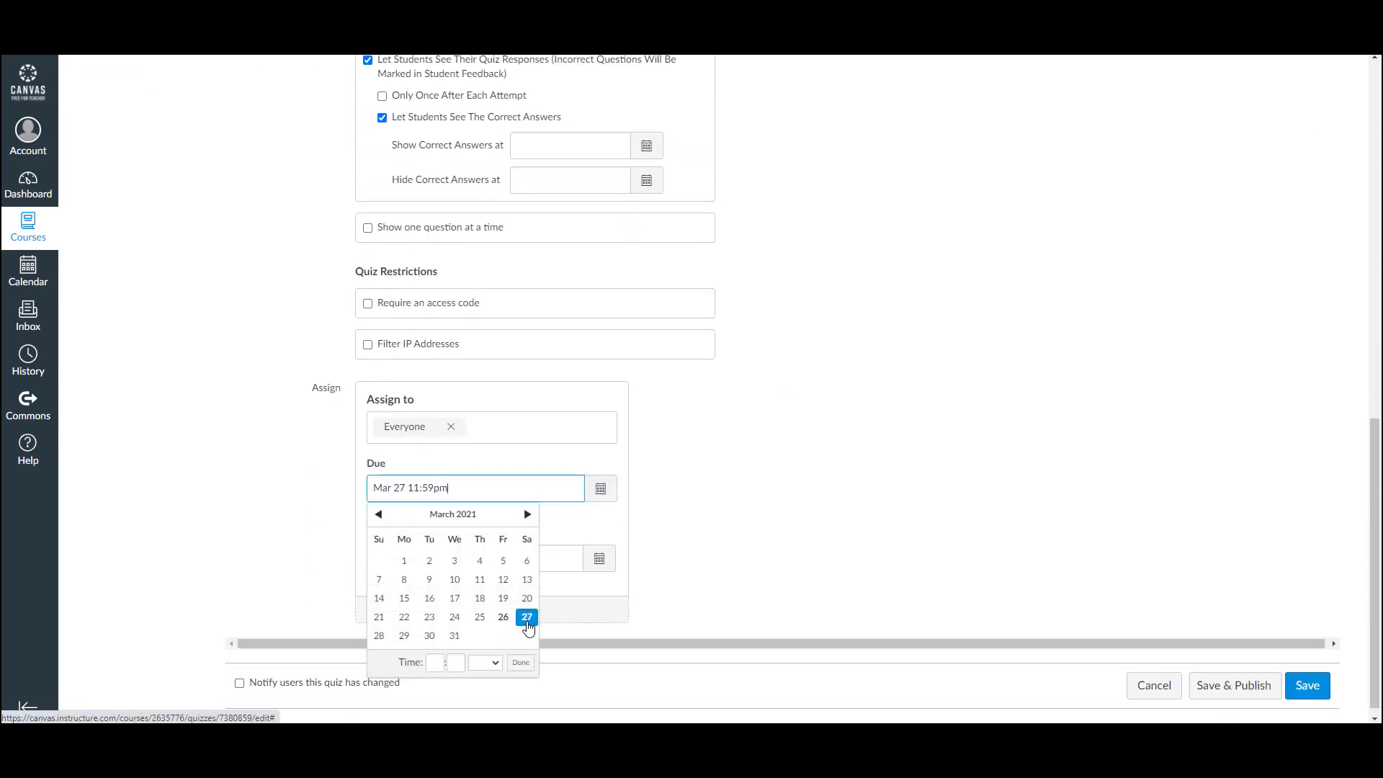
{"action": "left_click", "coordinate": [598, 558]}
{"action": "left_click", "coordinate": [506, 503]}
{"action": "left_click", "coordinate": [471, 557]}
{"action": "left_click", "coordinate": [519, 483]}
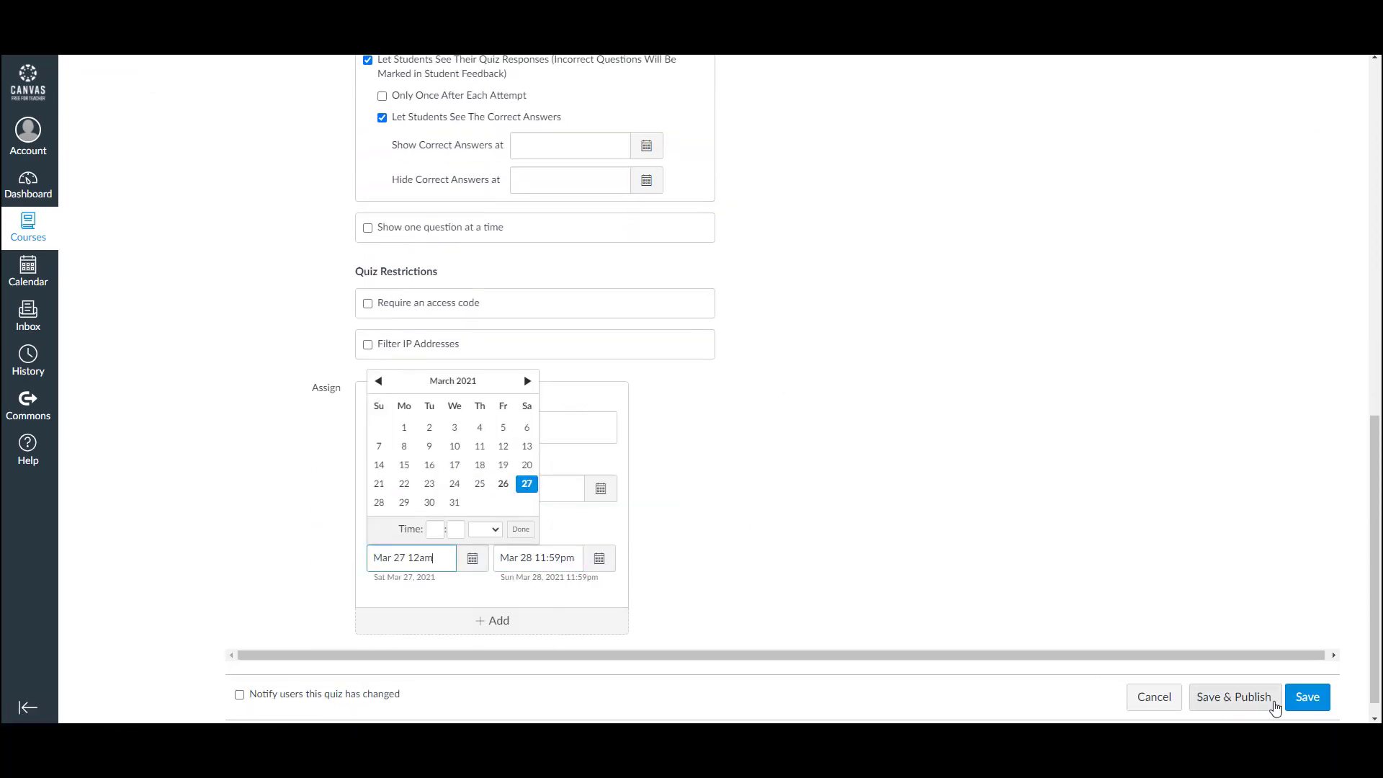
{"action": "left_click", "coordinate": [1226, 686]}
{"action": "left_click", "coordinate": [100, 417]}
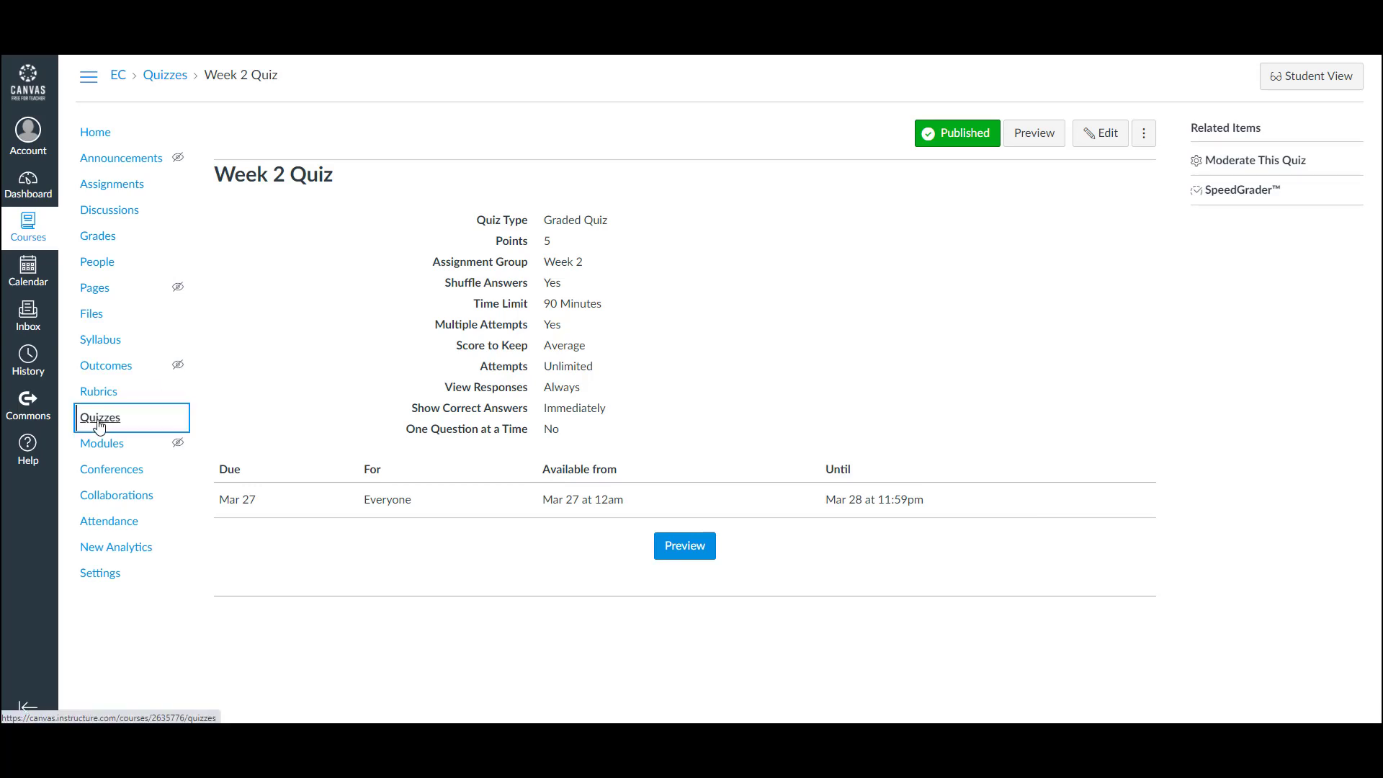
- Create the Week 3 Quiz and add four question-bank questions
{"action": "left_click", "coordinate": [1284, 134]}
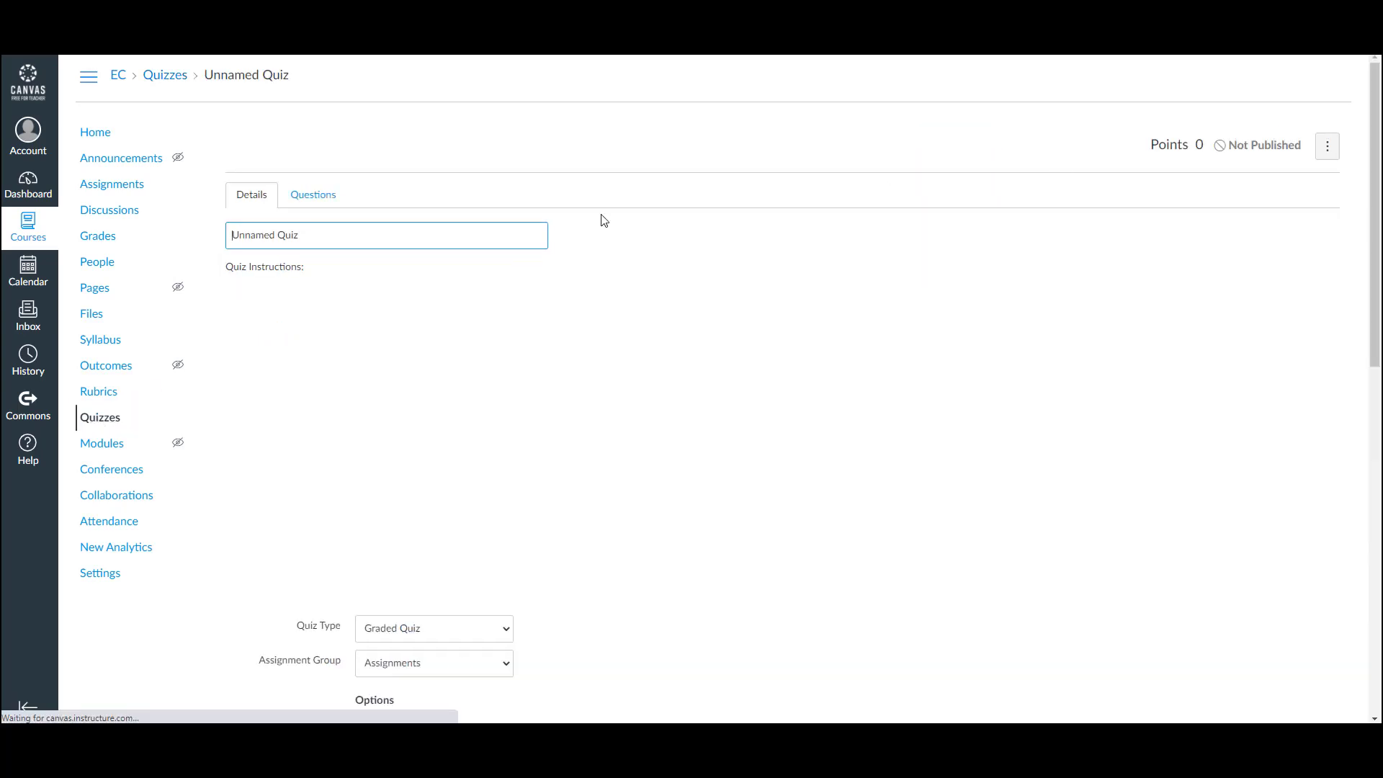
{"action": "type", "text": "Week 3 Quiz"}
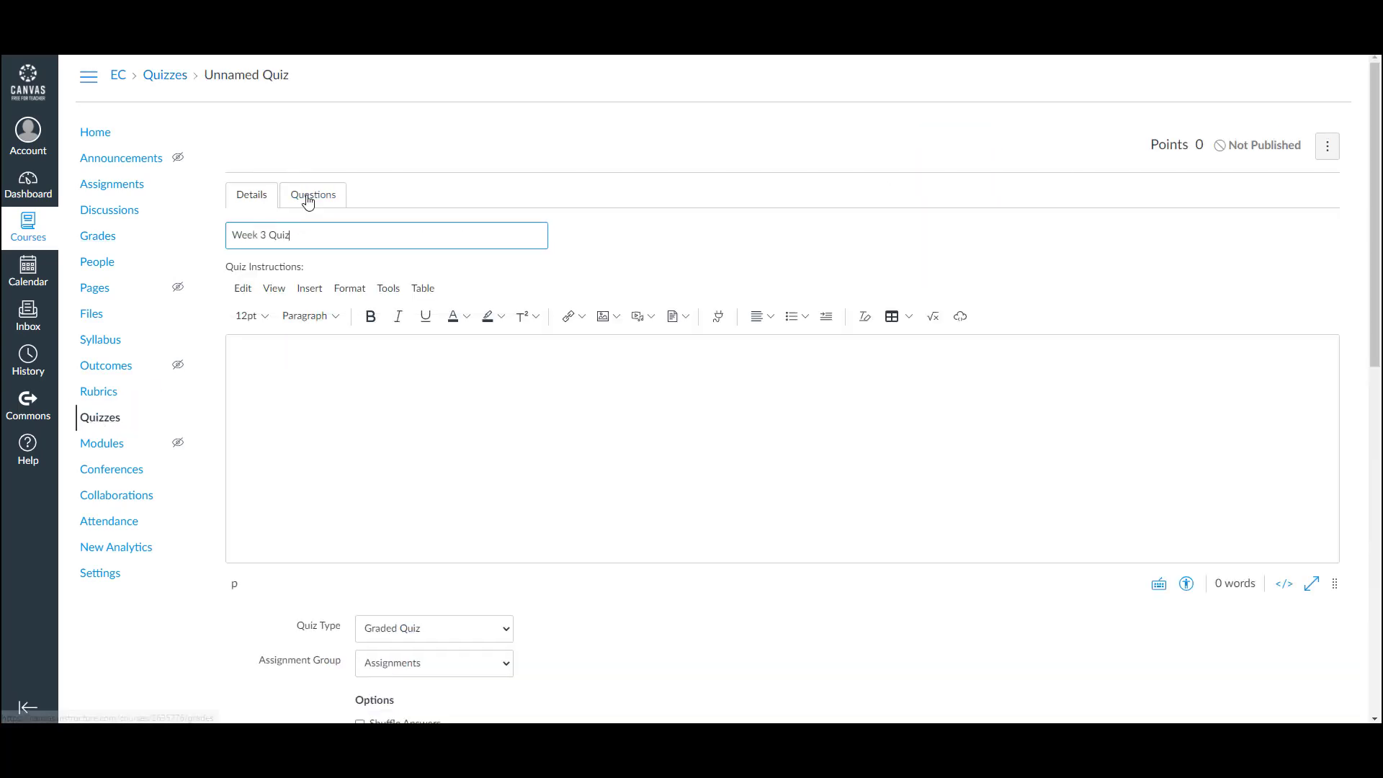
{"action": "left_click", "coordinate": [312, 194]}
{"action": "left_click", "coordinate": [937, 325]}
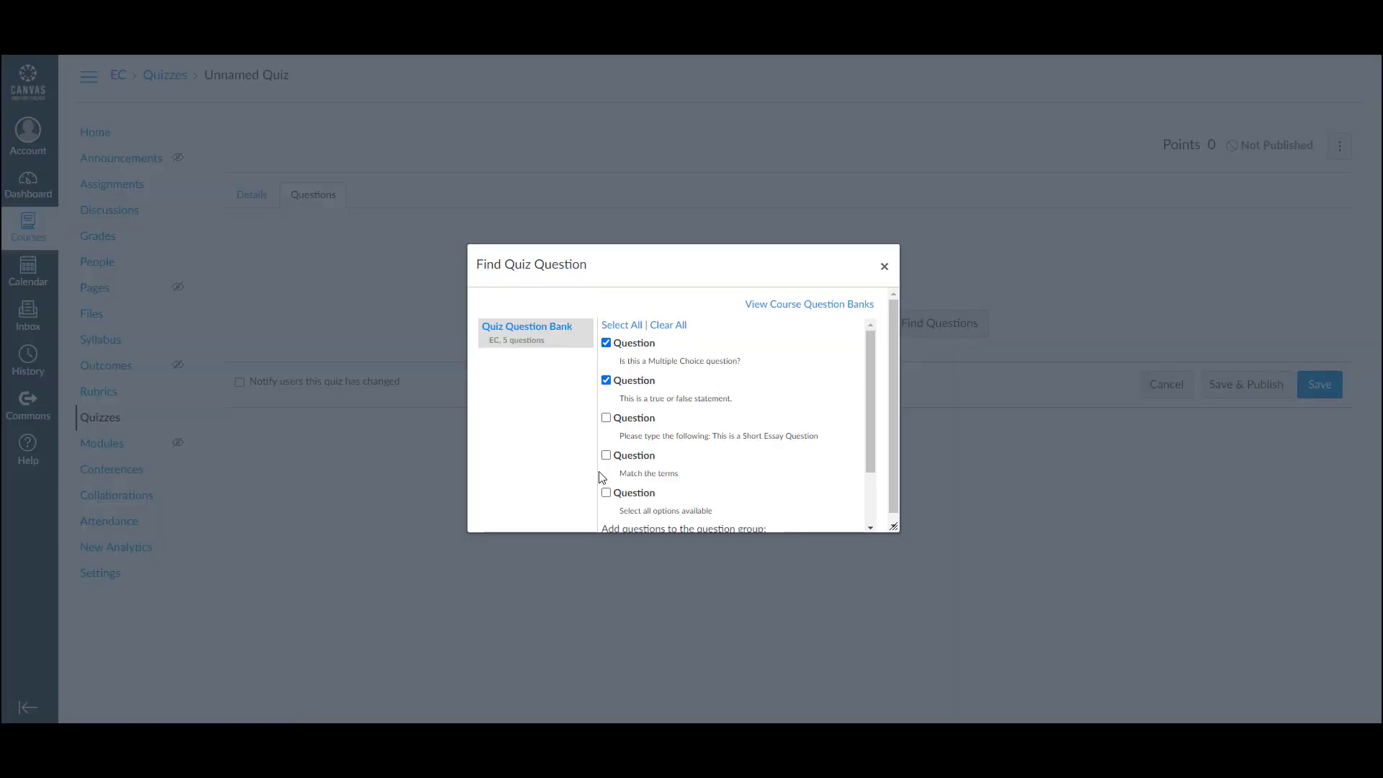
{"action": "left_click", "coordinate": [606, 455]}
{"action": "left_click", "coordinate": [605, 491]}
{"action": "scroll", "coordinate": [737, 425], "scroll_direction": "down", "scroll_amount": 2}
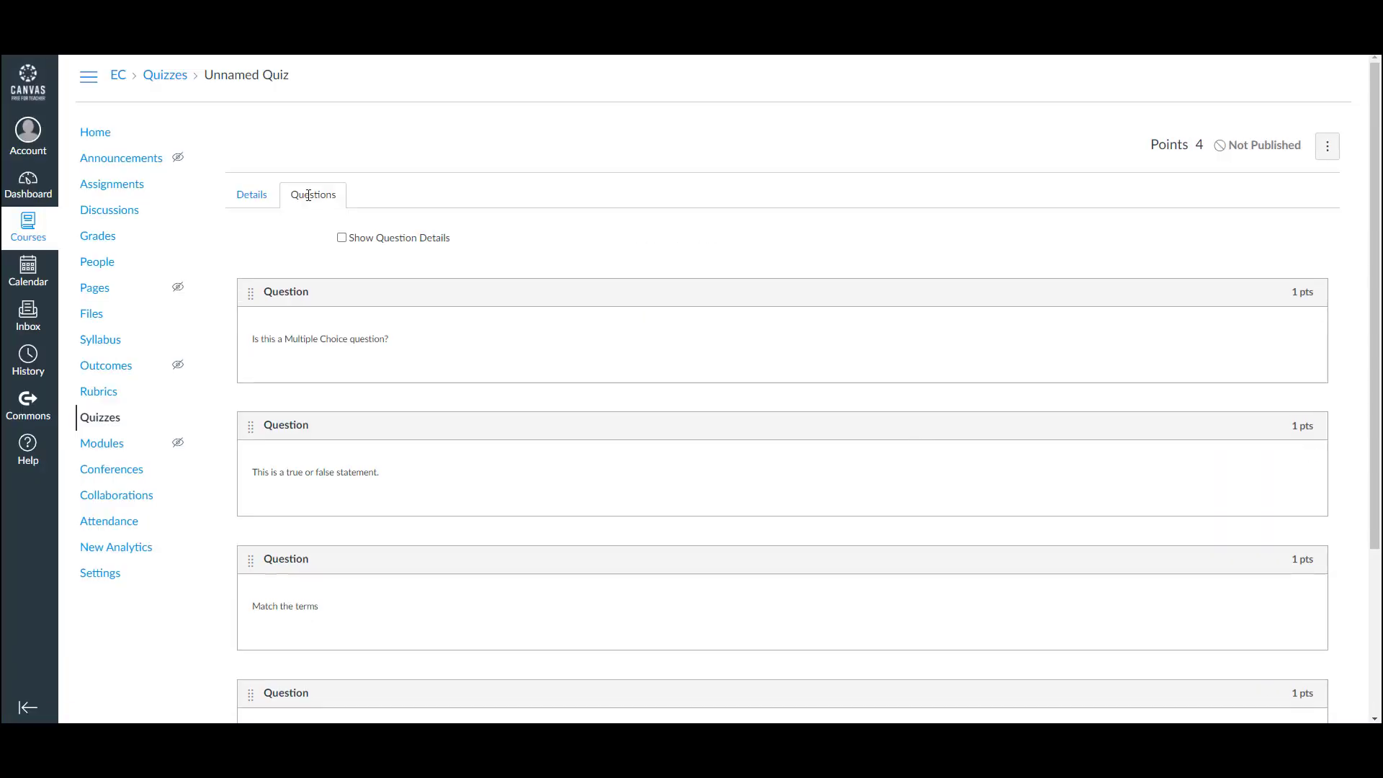
{"action": "left_click", "coordinate": [252, 195]}
{"action": "scroll", "coordinate": [488, 442], "scroll_direction": "down", "scroll_amount": 2}
- File the quiz under Week 3, shuffle answers and set a 90-minute time limit
{"action": "left_click", "coordinate": [464, 444]}
{"action": "left_click", "coordinate": [476, 515]}
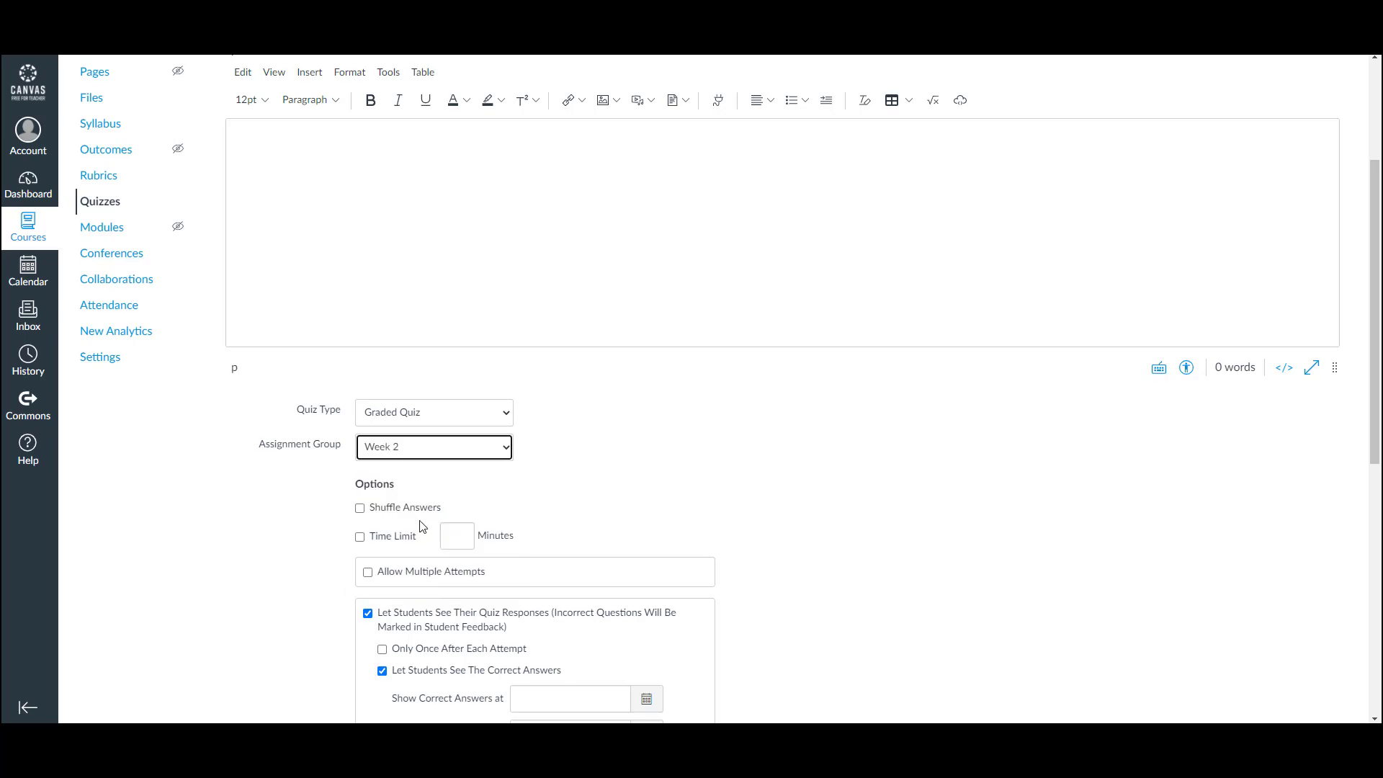
{"action": "scroll", "coordinate": [436, 595], "scroll_direction": "up", "scroll_amount": 1}
{"action": "left_click", "coordinate": [436, 595]}
{"action": "left_click", "coordinate": [427, 530]}
{"action": "scroll", "coordinate": [584, 577], "scroll_direction": "down", "scroll_amount": 3}
{"action": "left_click", "coordinate": [359, 364]}
{"action": "left_click", "coordinate": [377, 391]}
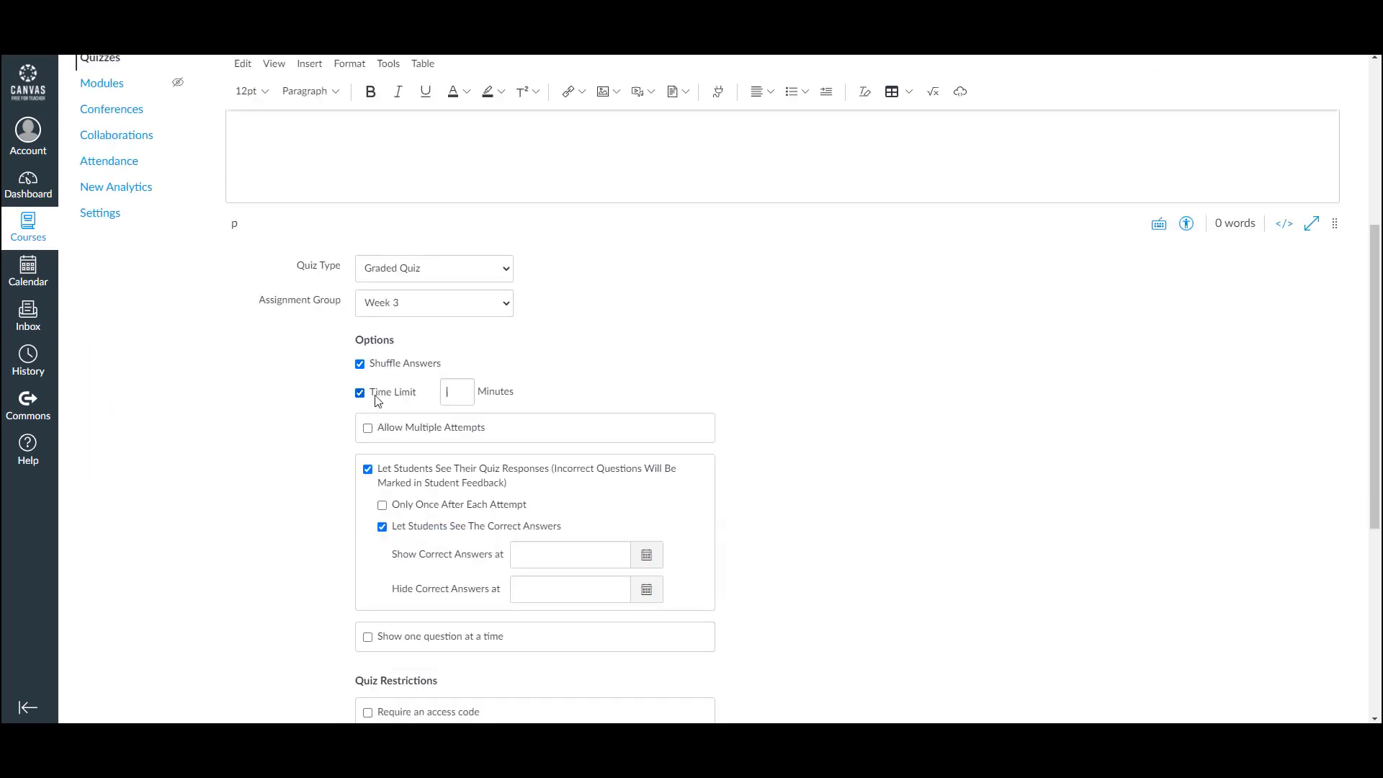
{"action": "type", "text": "0"}
{"action": "left_click", "coordinate": [368, 427]}
- Allow multiple attempts keeping the average score and show one question at a time
{"action": "left_click", "coordinate": [504, 456]}
{"action": "left_click", "coordinate": [500, 525]}
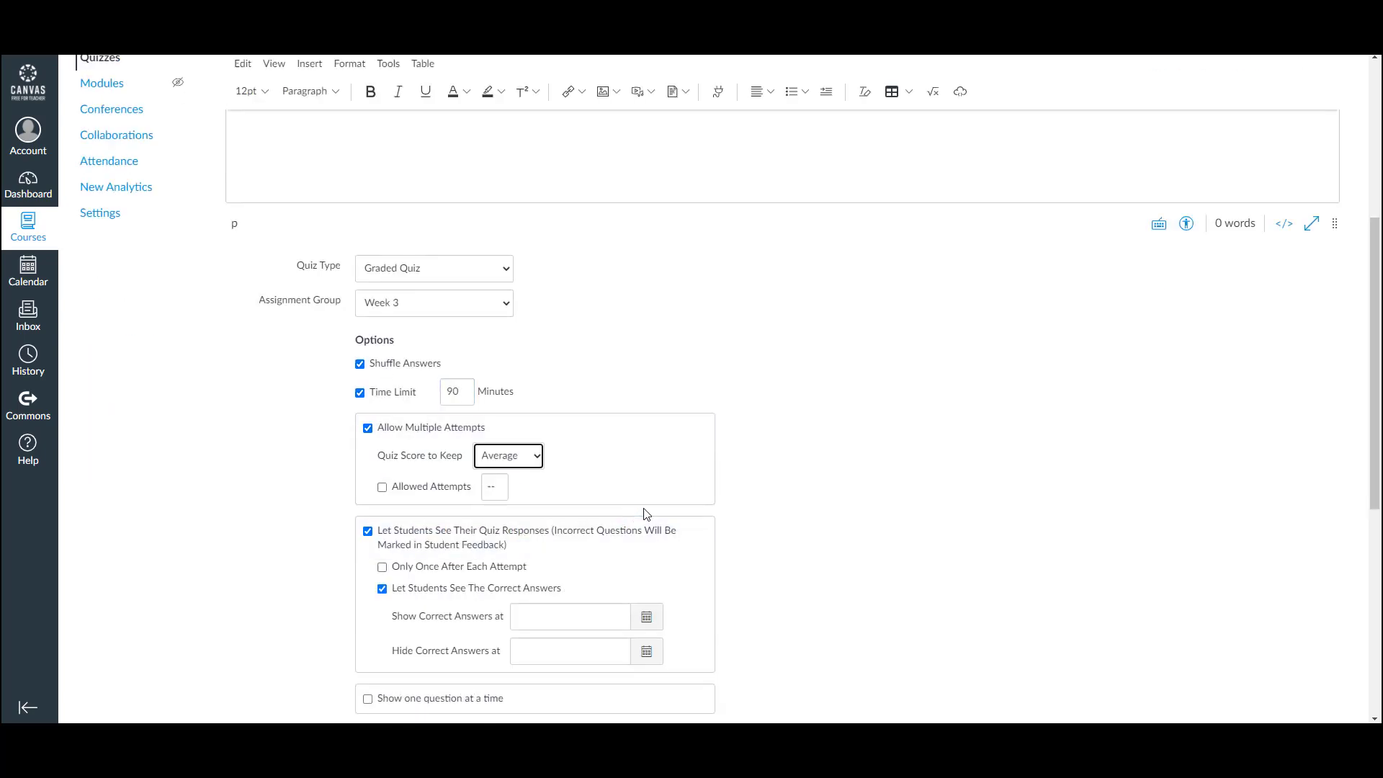
{"action": "scroll", "coordinate": [645, 515], "scroll_direction": "down", "scroll_amount": 2}
{"action": "scroll", "coordinate": [645, 514], "scroll_direction": "down", "scroll_amount": 2}
{"action": "left_click", "coordinate": [617, 273]}
{"action": "scroll", "coordinate": [605, 378], "scroll_direction": "down", "scroll_amount": 1}
- Set due Mar 27, available Mar 26 until Mar 28, then save and publish Week 3 Quiz
{"action": "left_click", "coordinate": [599, 487]}
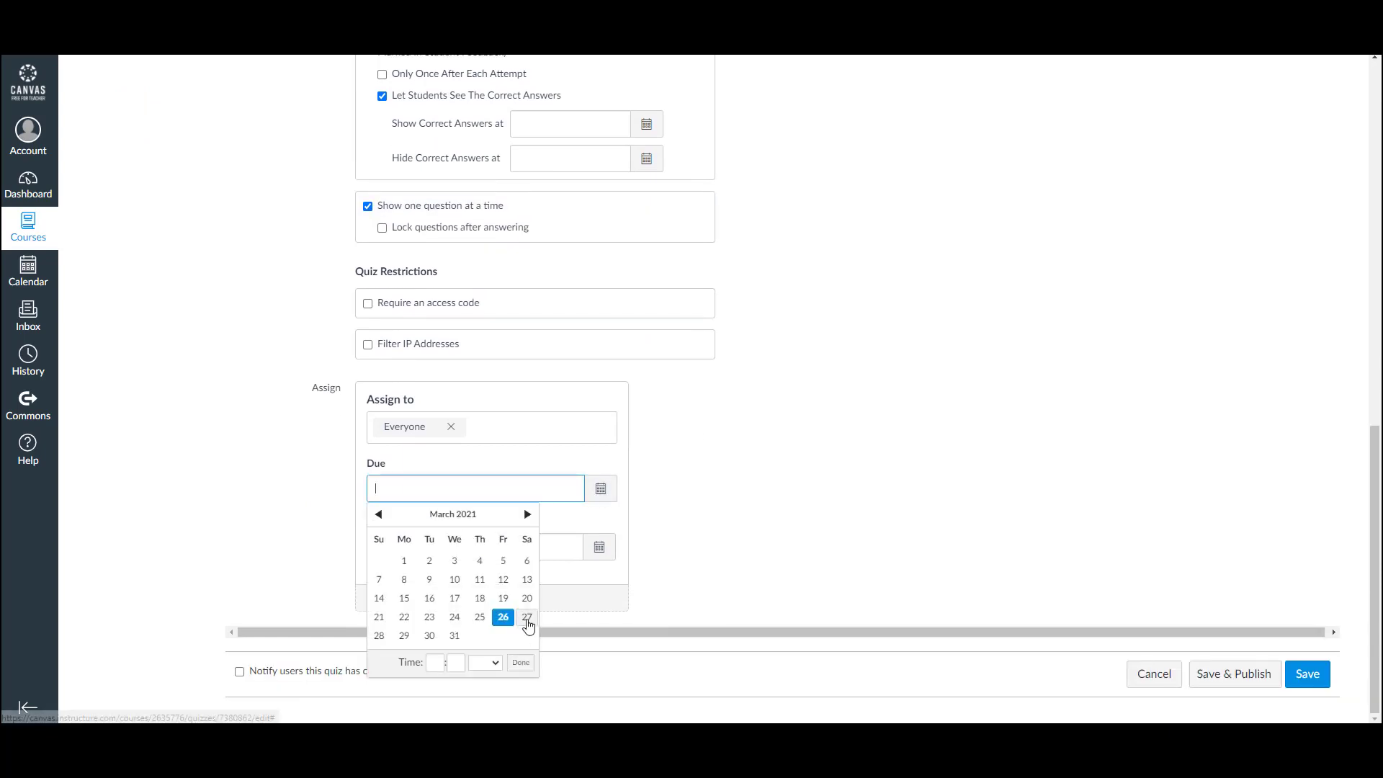
{"action": "left_click", "coordinate": [526, 617]}
{"action": "left_click", "coordinate": [472, 558]}
{"action": "left_click", "coordinate": [504, 482]}
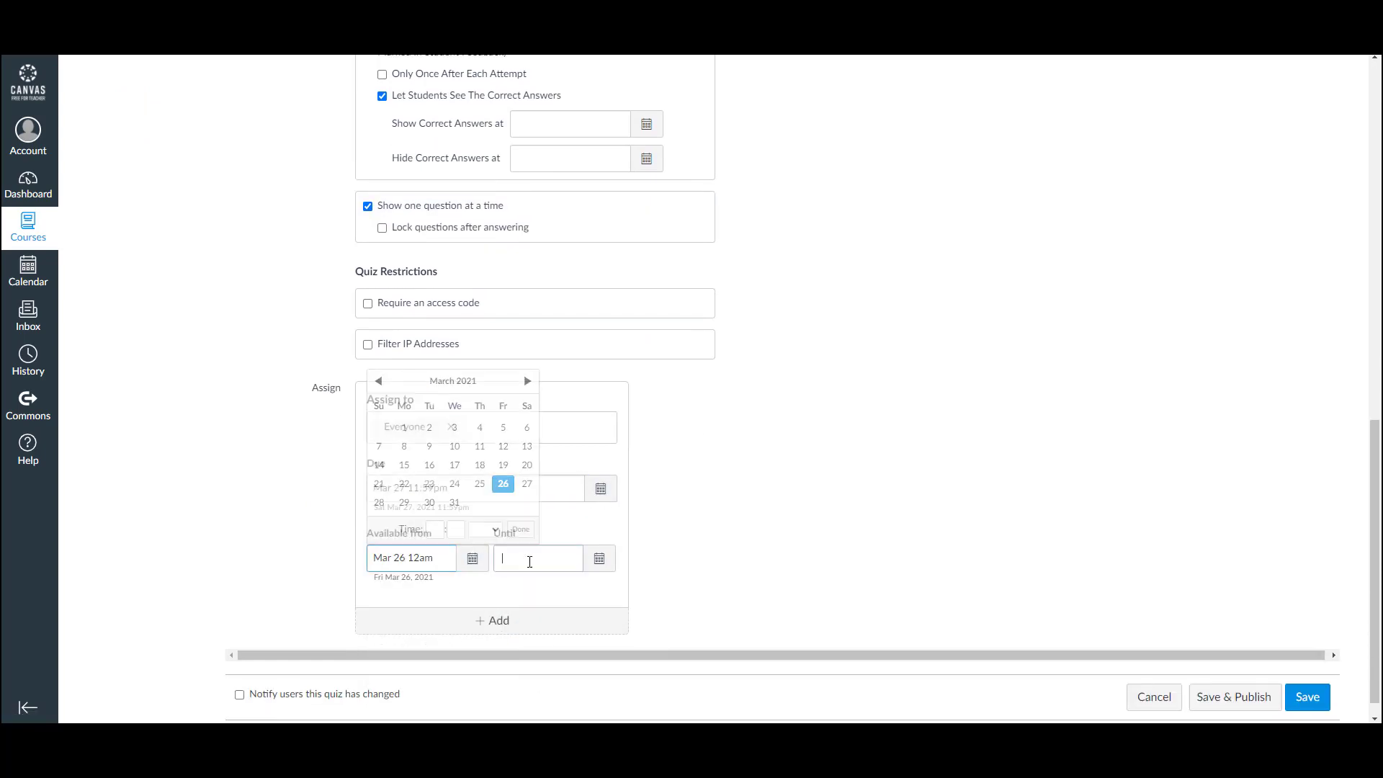
{"action": "left_click", "coordinate": [600, 558]}
{"action": "left_click", "coordinate": [504, 502]}
{"action": "left_click", "coordinate": [647, 529]}
{"action": "left_click", "coordinate": [1306, 696]}
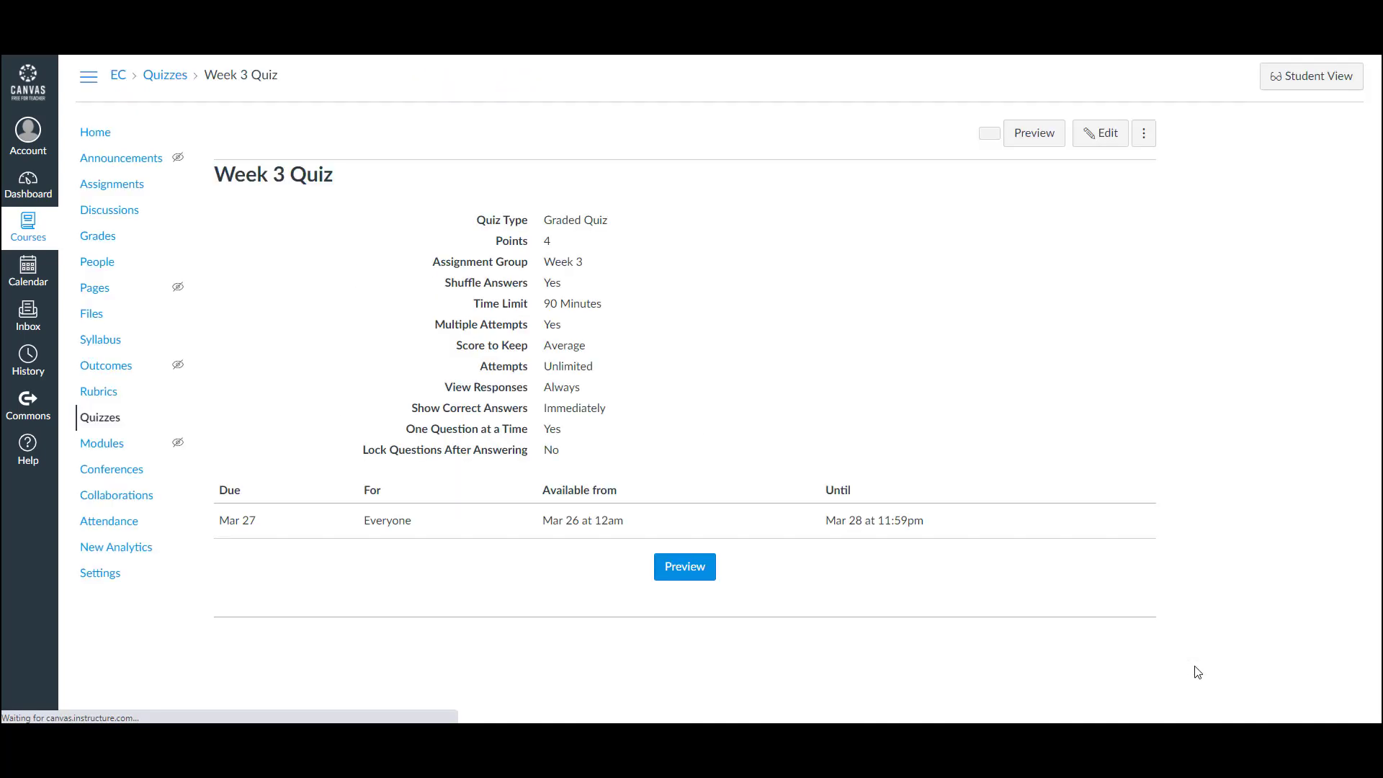
{"action": "left_click", "coordinate": [99, 417]}
- Create Week 4 Quiz and add all five question-bank questions
{"action": "left_click", "coordinate": [1305, 134]}
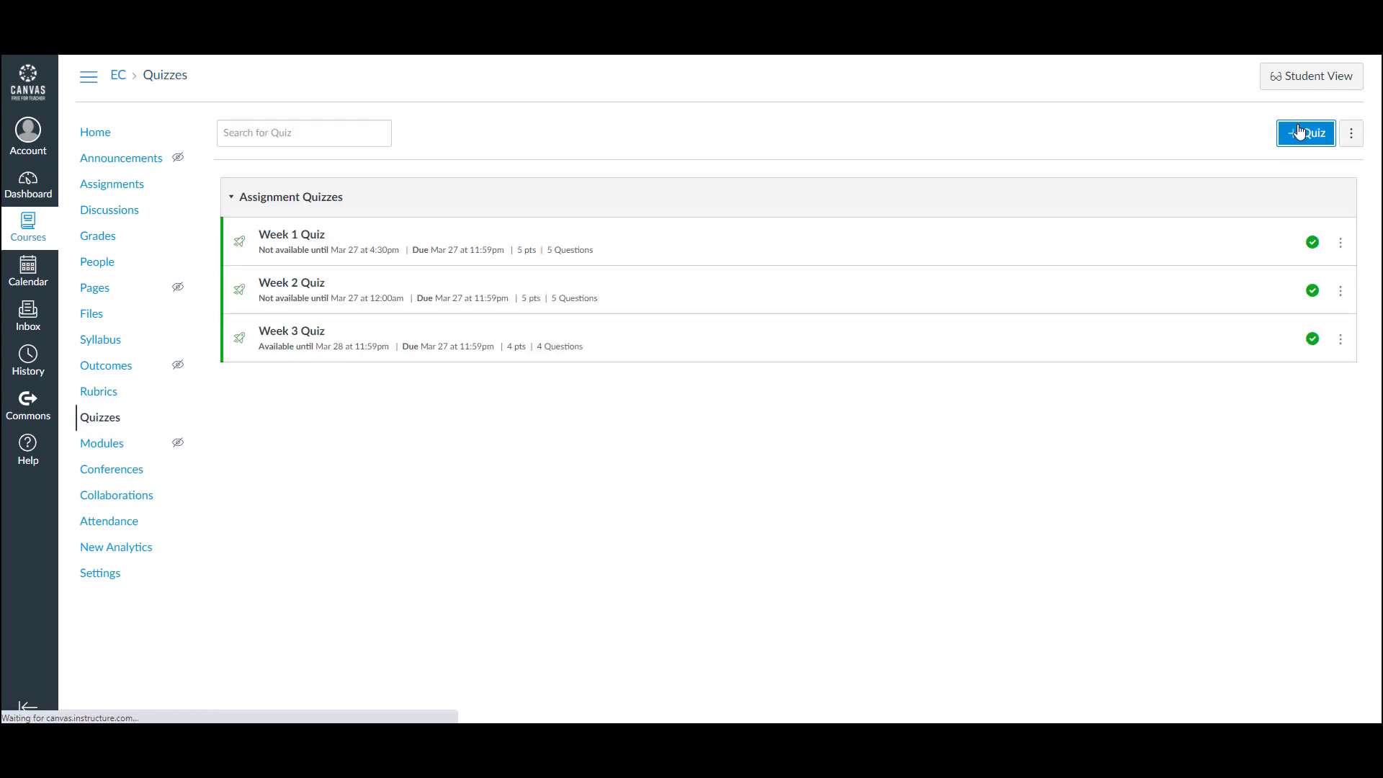
{"action": "double_click", "coordinate": [320, 163]}
{"action": "type", "text": "W"}
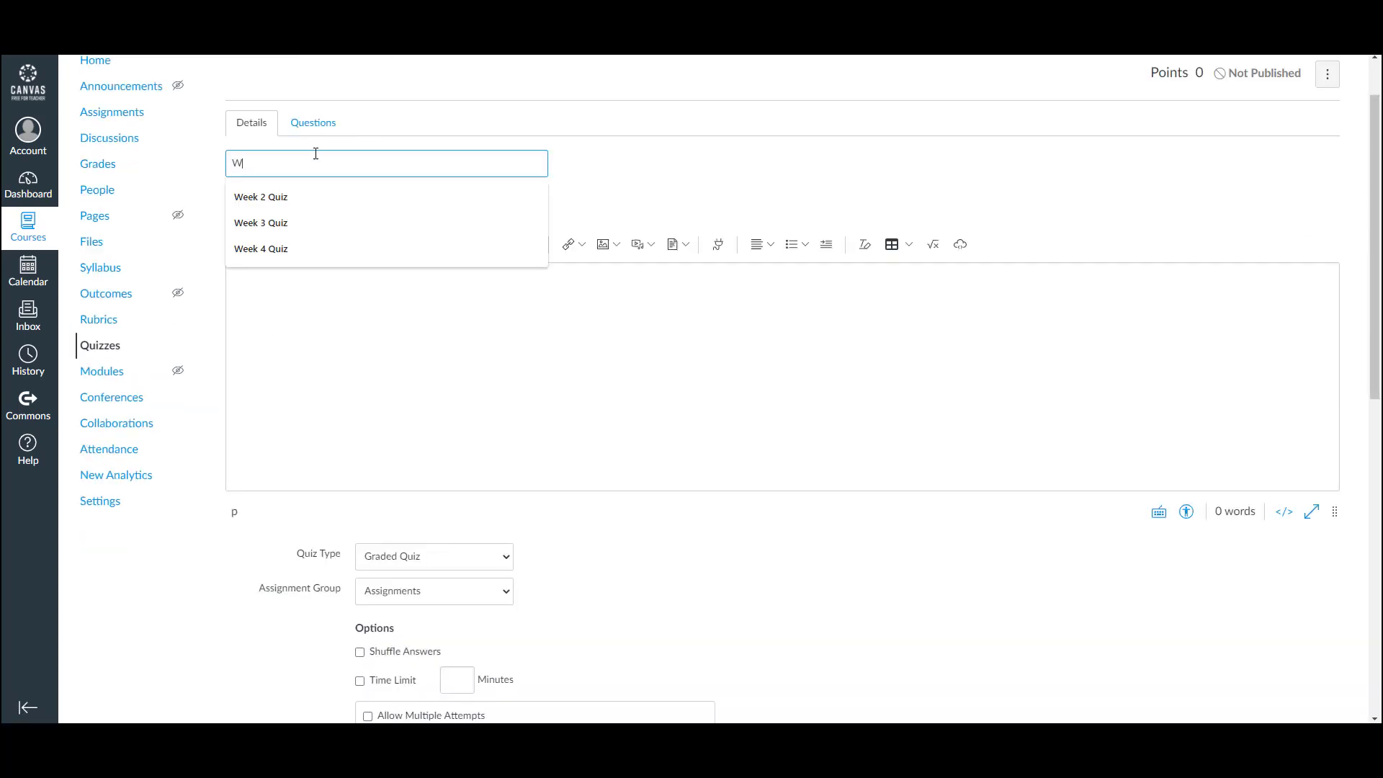
{"action": "type", "text": "eek 4 Quiz"}
{"action": "left_click", "coordinate": [310, 124]}
{"action": "left_click", "coordinate": [932, 322]}
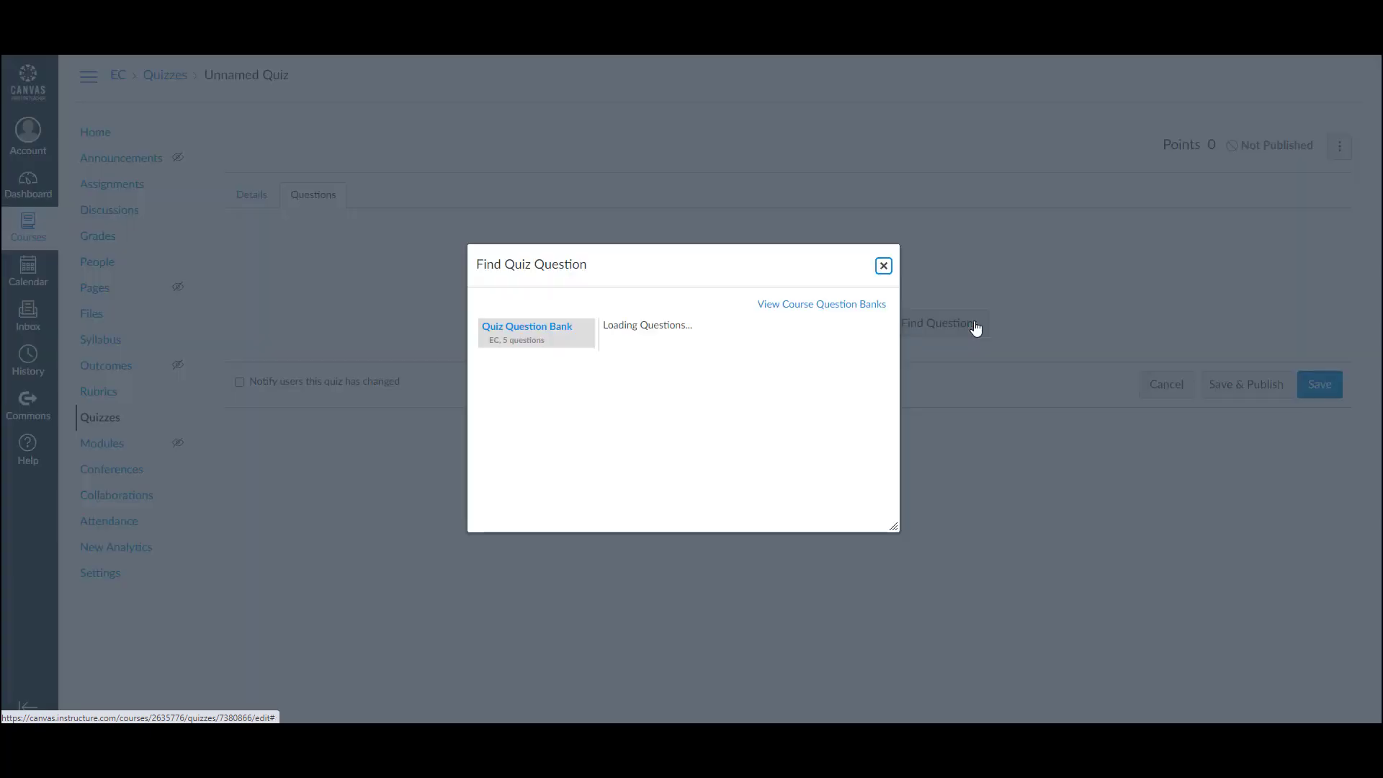
{"action": "left_click", "coordinate": [610, 322]}
{"action": "scroll", "coordinate": [790, 386], "scroll_direction": "down", "scroll_amount": 2}
{"action": "left_click", "coordinate": [729, 524]}
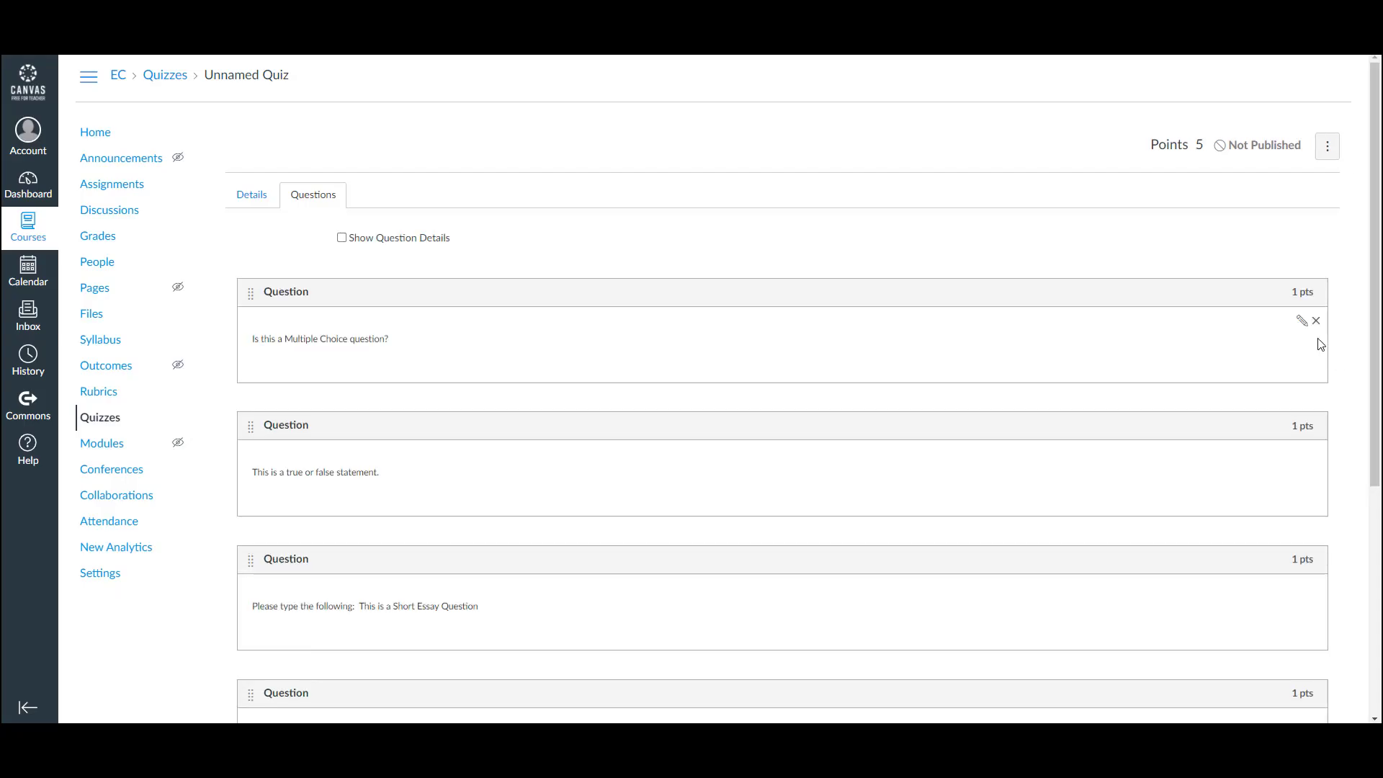
{"action": "scroll", "coordinate": [1309, 367], "scroll_direction": "down", "scroll_amount": 3}
{"action": "scroll", "coordinate": [1259, 654], "scroll_direction": "down", "scroll_amount": 2}
{"action": "scroll", "coordinate": [1259, 655], "scroll_direction": "up", "scroll_amount": 5}
- Set the assignment group, shuffle answers, average multiple attempts and show one question at a time
{"action": "left_click", "coordinate": [263, 205]}
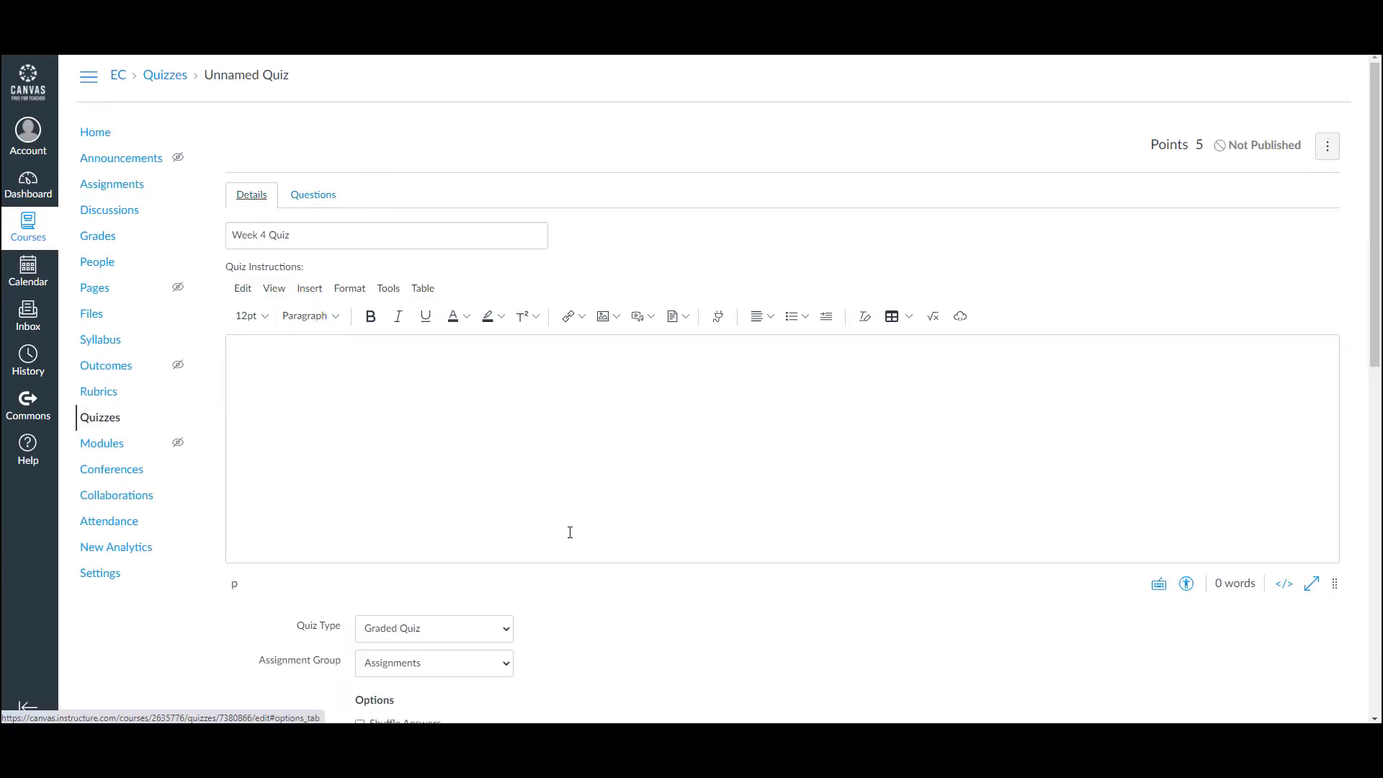
{"action": "scroll", "coordinate": [573, 382], "scroll_direction": "down", "scroll_amount": 3}
{"action": "scroll", "coordinate": [574, 383], "scroll_direction": "down", "scroll_amount": 1}
{"action": "left_click", "coordinate": [432, 229]}
{"action": "left_click", "coordinate": [447, 325]}
{"action": "left_click", "coordinate": [359, 292]}
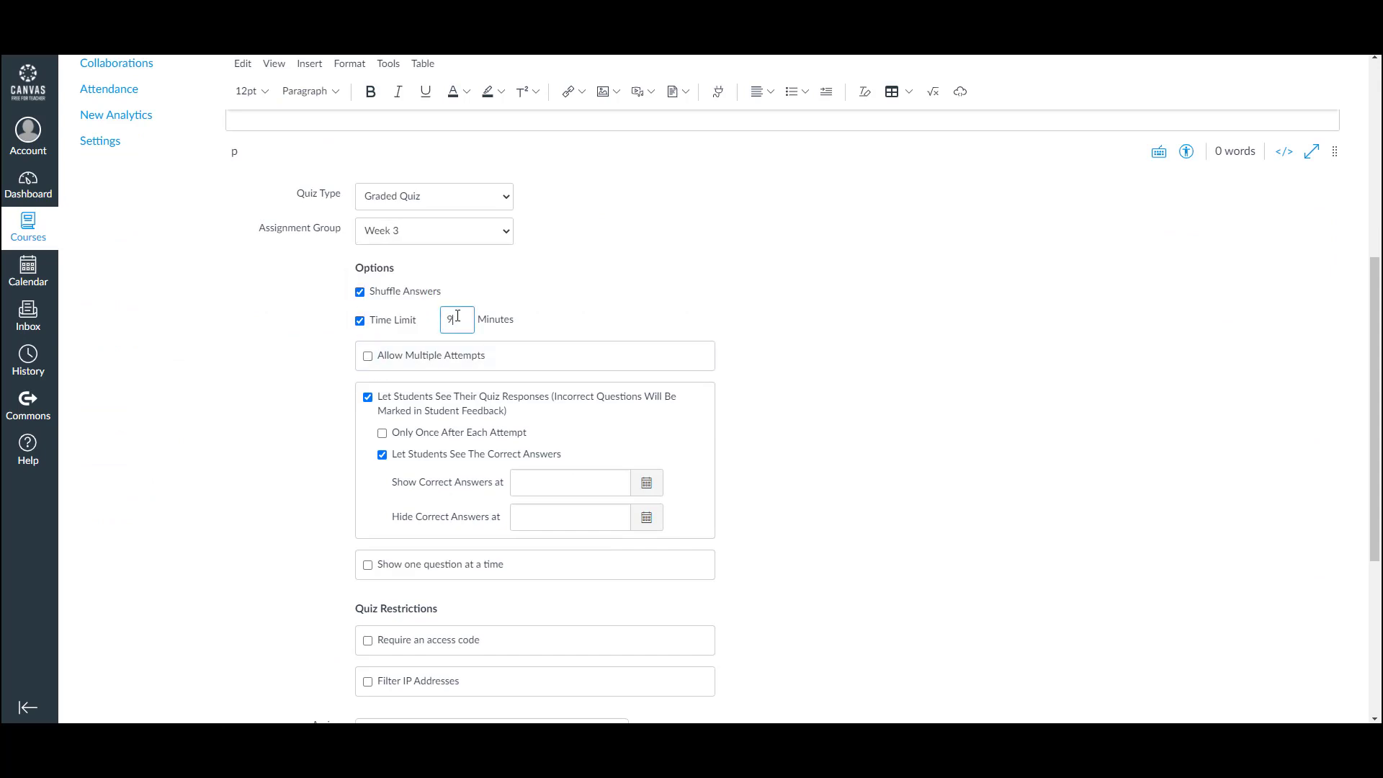
{"action": "left_click", "coordinate": [432, 356]}
{"action": "left_click", "coordinate": [504, 380]}
{"action": "left_click", "coordinate": [512, 457]}
{"action": "scroll", "coordinate": [524, 324], "scroll_direction": "down", "scroll_amount": 5}
{"action": "left_click", "coordinate": [518, 265]}
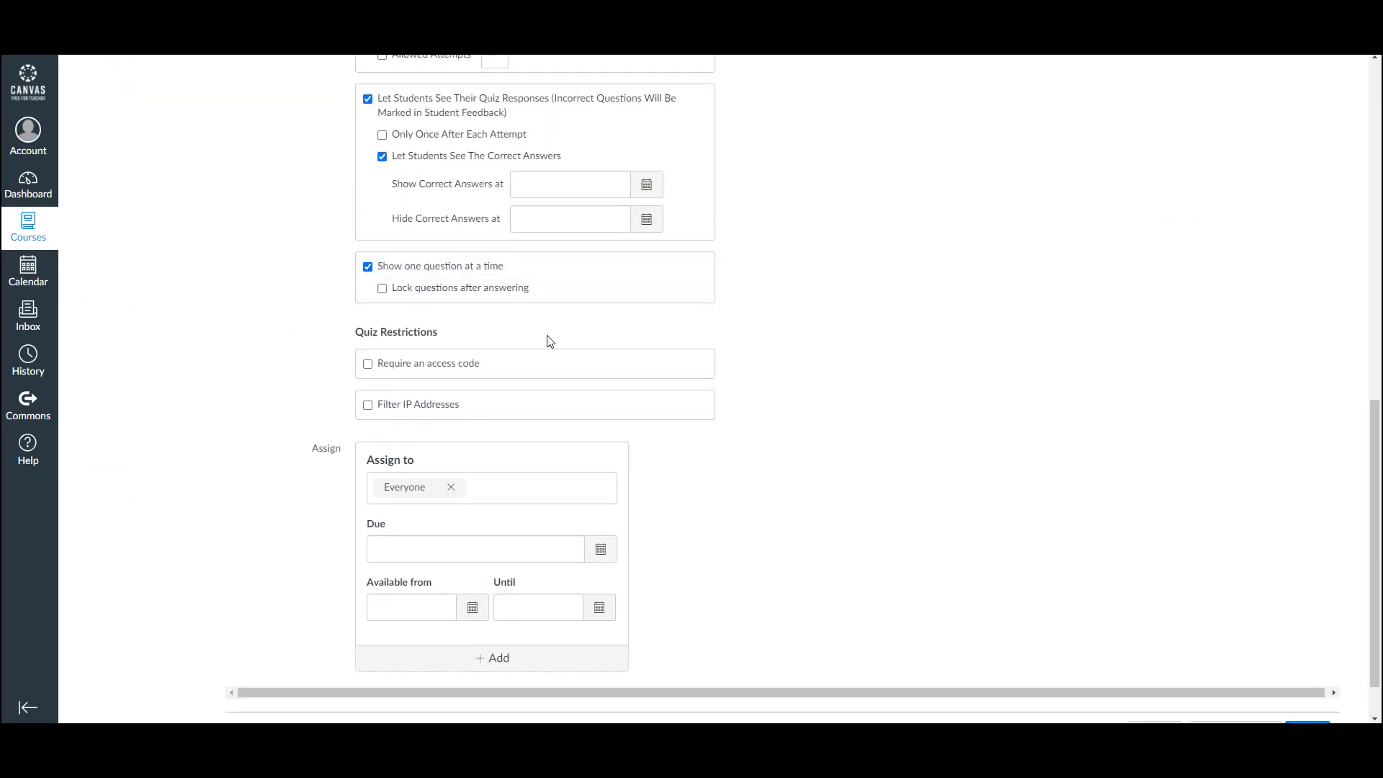
- Set due Mar 27, available Mar 26 until Mar 28, then save and publish Week 4 Quiz
{"action": "left_click", "coordinate": [601, 550]}
{"action": "left_click", "coordinate": [504, 472]}
{"action": "left_click", "coordinate": [431, 601]}
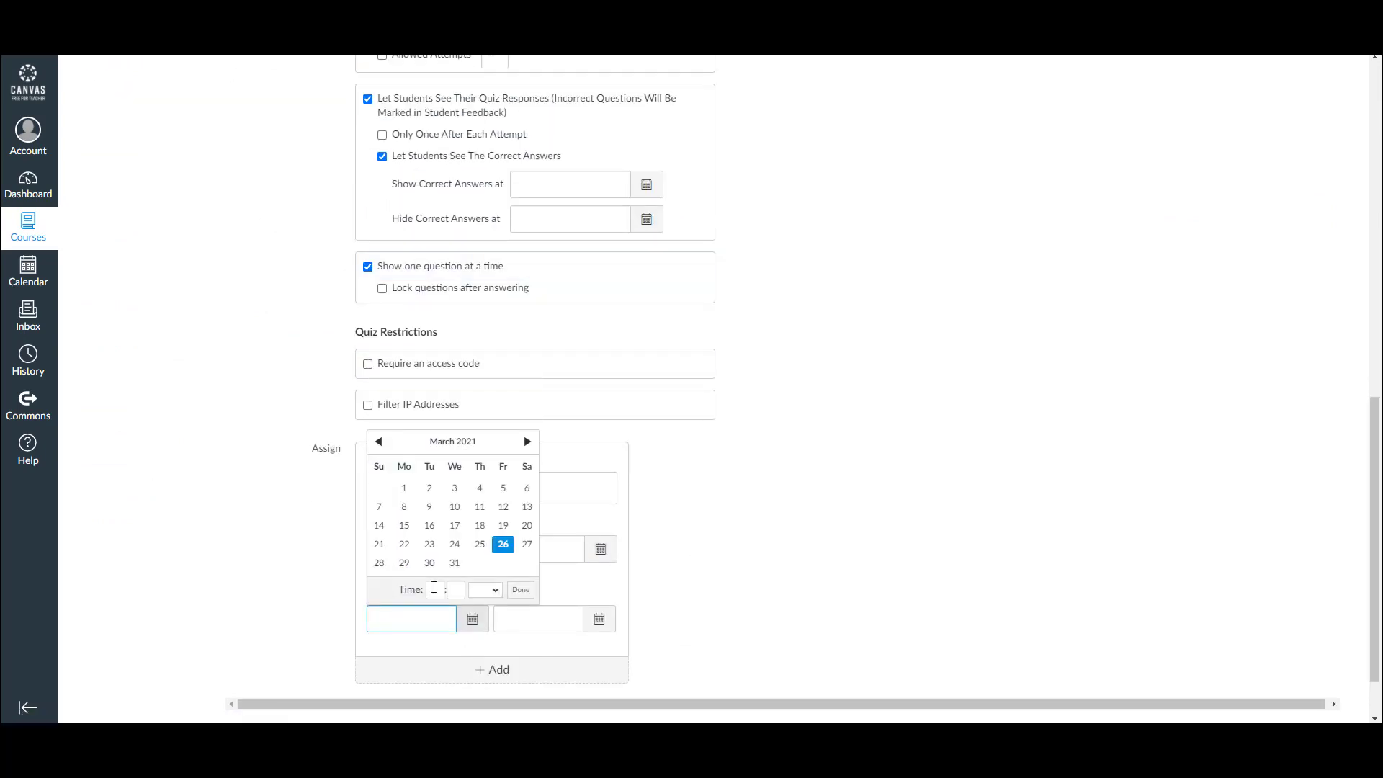
{"action": "left_click", "coordinate": [503, 544]}
{"action": "left_click", "coordinate": [599, 618]}
{"action": "left_click", "coordinate": [503, 562]}
{"action": "left_click", "coordinate": [1012, 565]}
{"action": "scroll", "coordinate": [1188, 648], "scroll_direction": "down", "scroll_amount": 1}
{"action": "left_click", "coordinate": [1232, 671]}
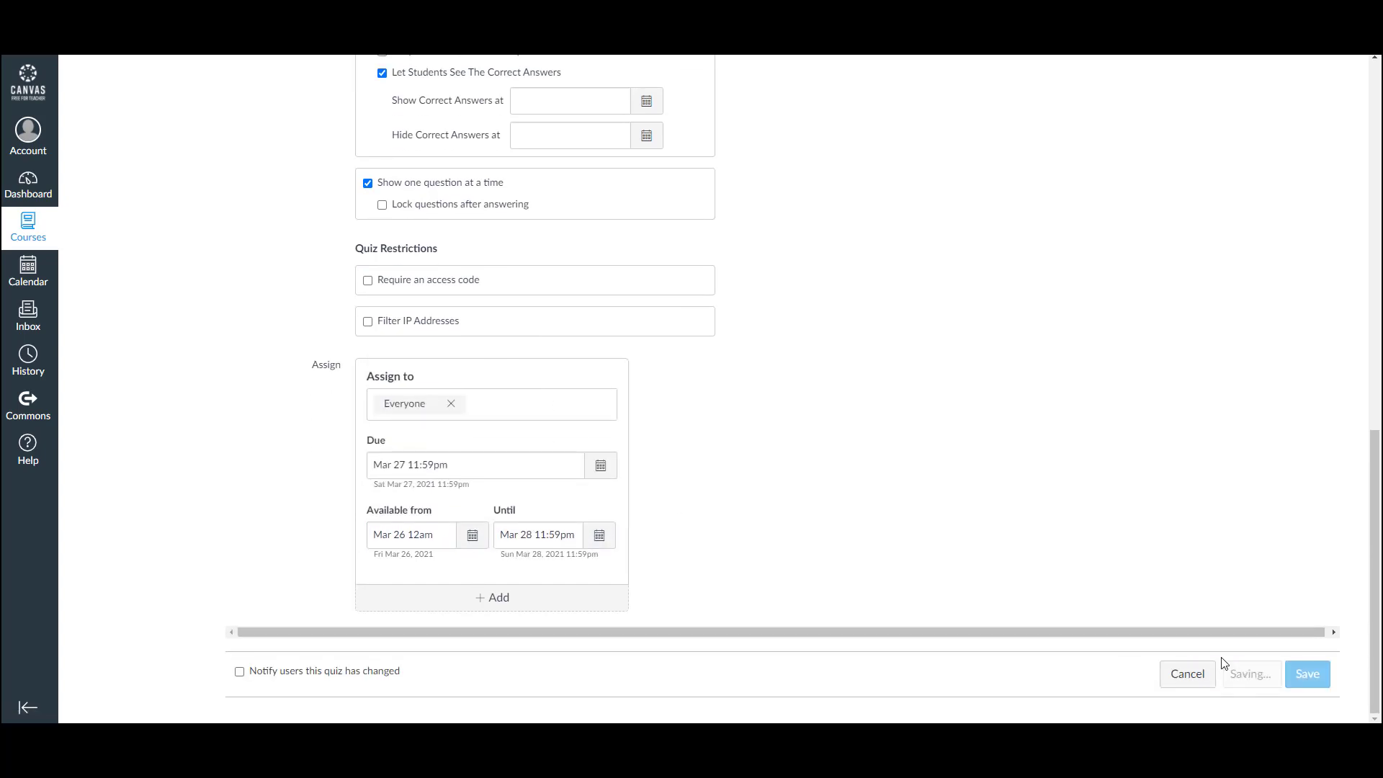
{"action": "left_click", "coordinate": [111, 424]}
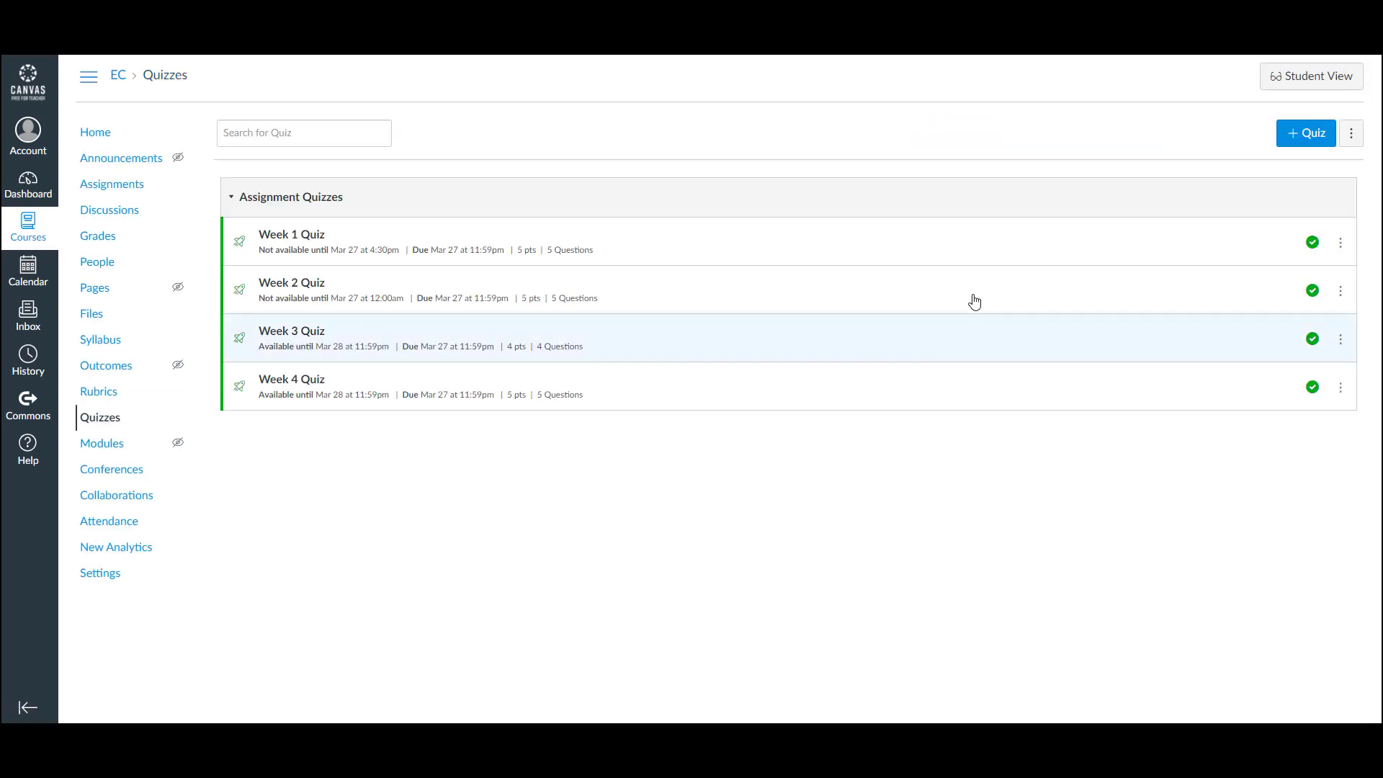
- Create the Week 5 Quiz and add two question-bank questions
{"action": "left_click", "coordinate": [1311, 134]}
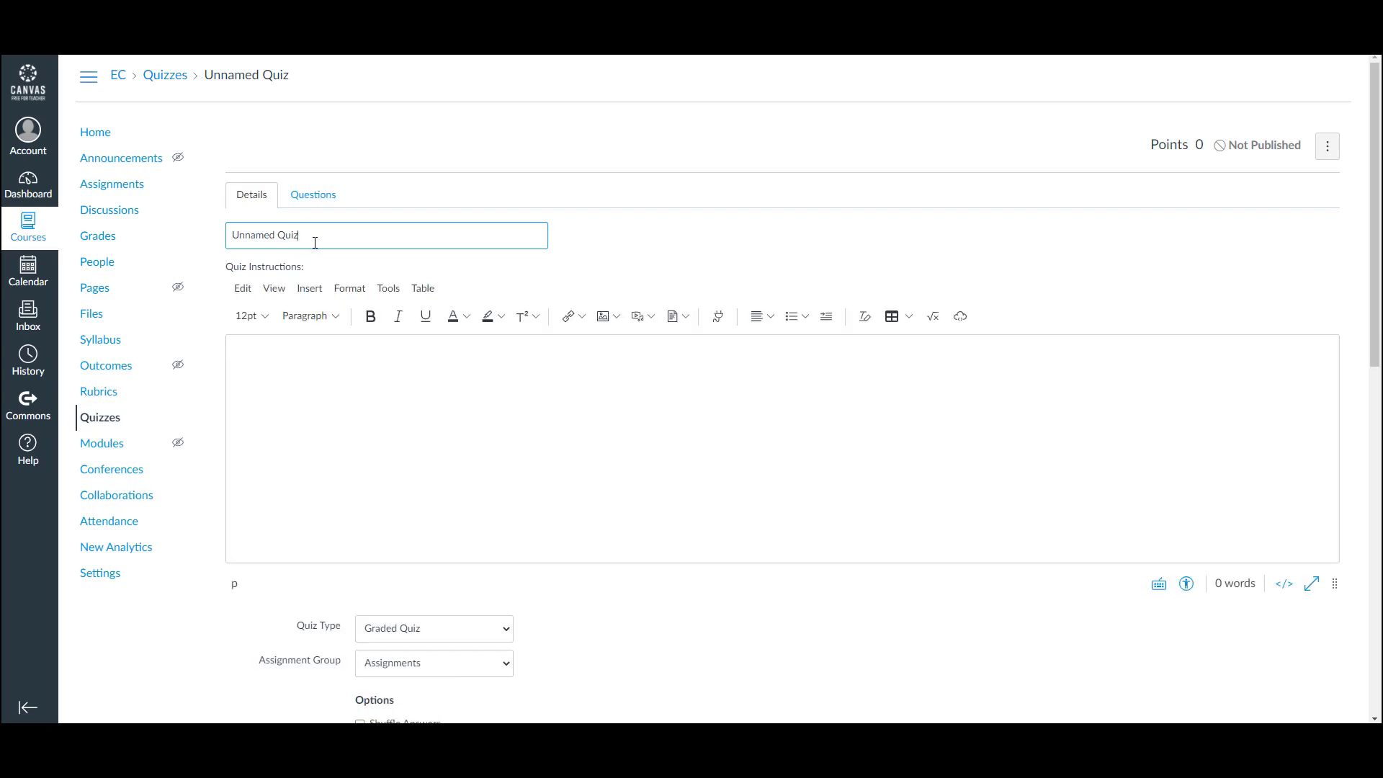
{"action": "type", "text": "Week 5 Quiz"}
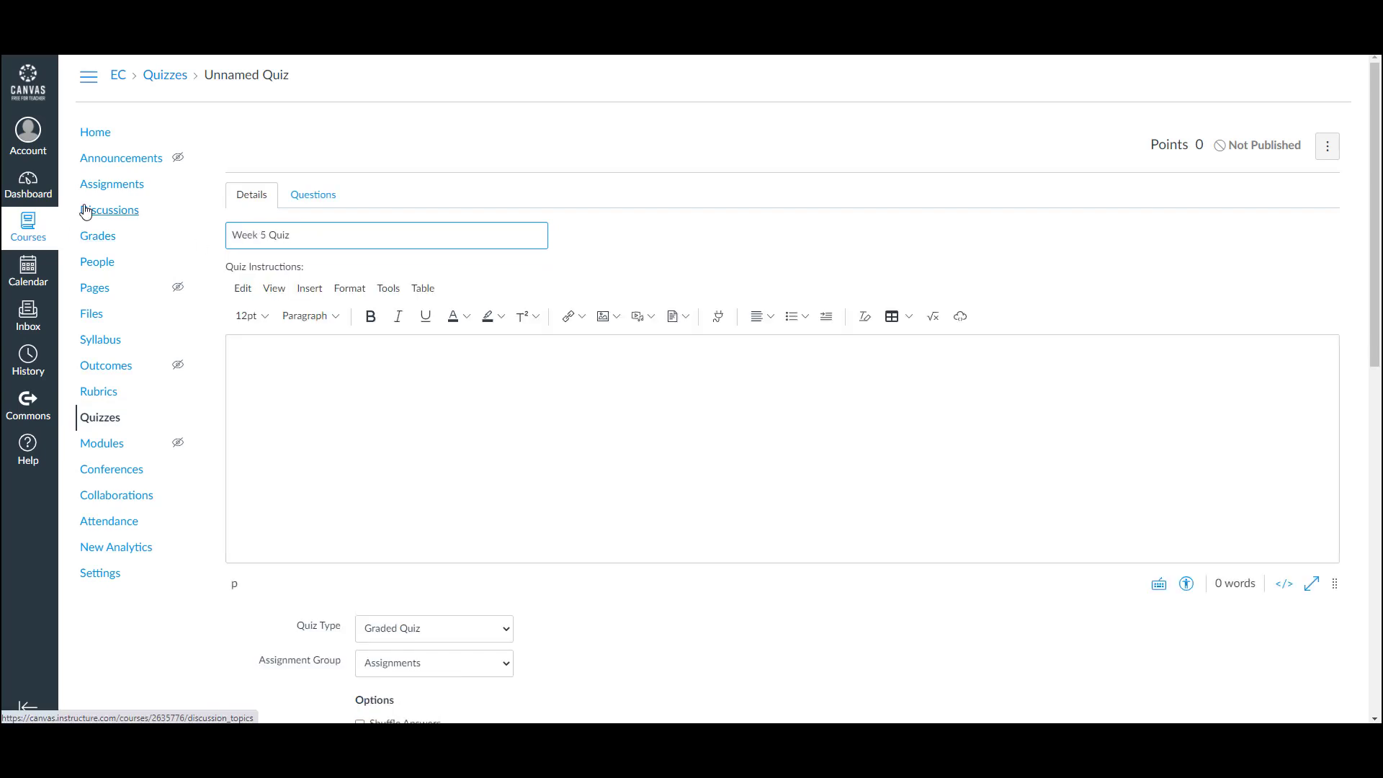
{"action": "left_click", "coordinate": [313, 194]}
{"action": "left_click", "coordinate": [939, 322]}
{"action": "left_click", "coordinate": [607, 343]}
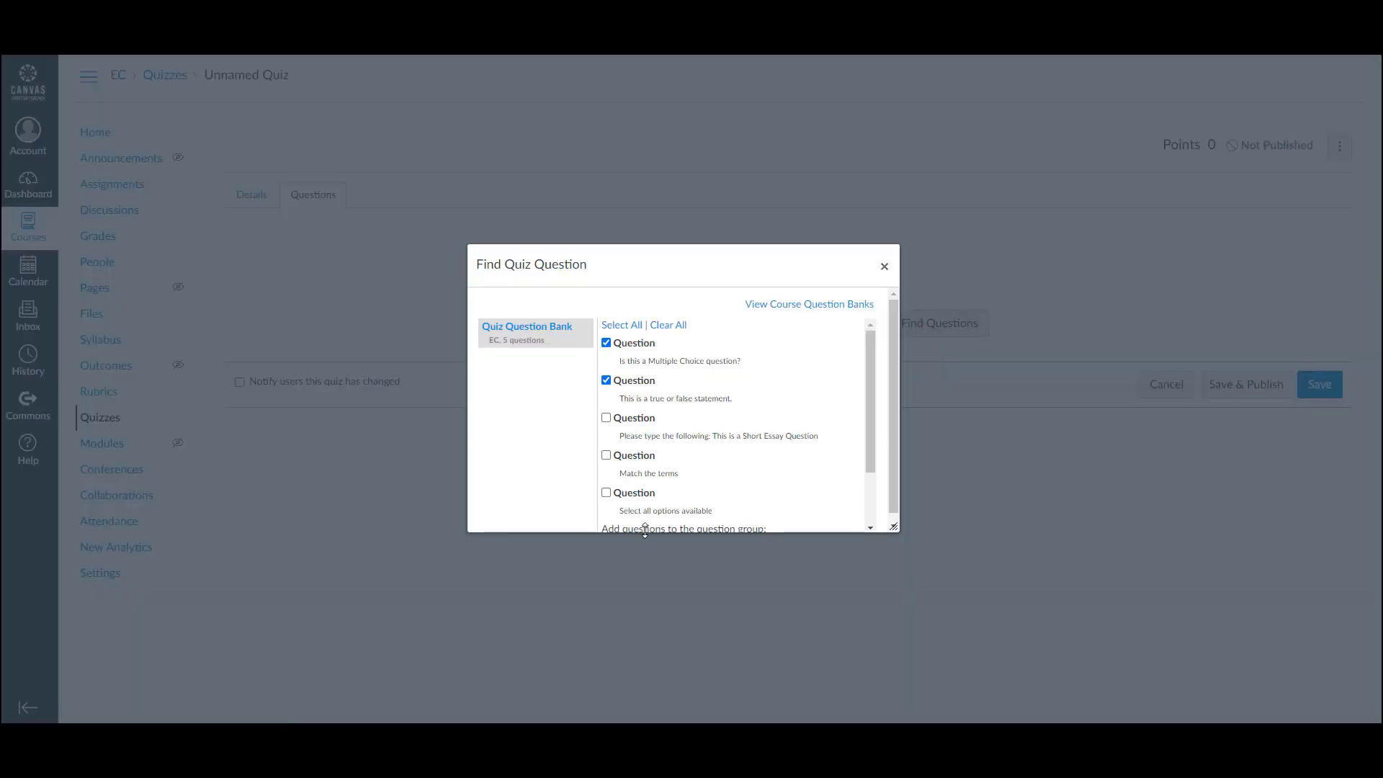
{"action": "scroll", "coordinate": [645, 527], "scroll_direction": "down", "scroll_amount": 2}
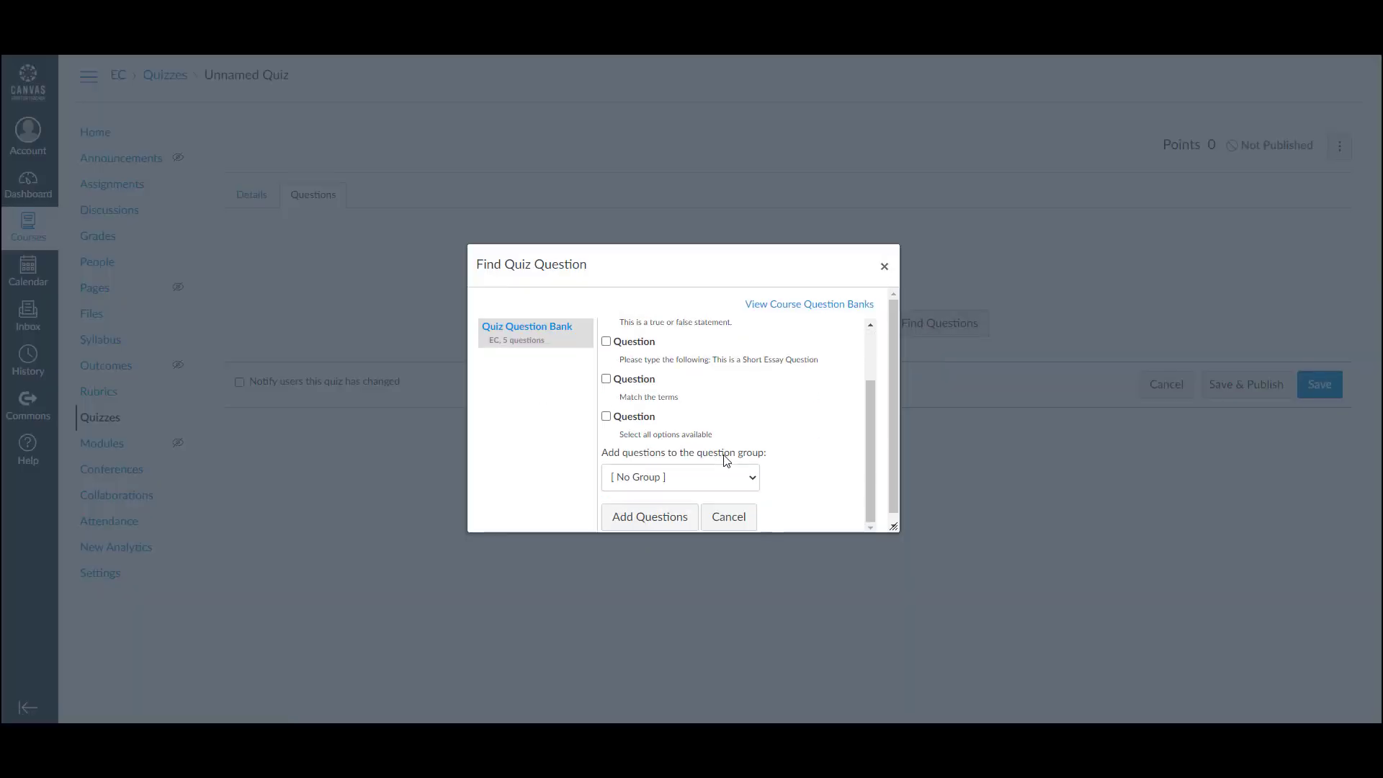
{"action": "left_click", "coordinate": [634, 519]}
- File it under Week 5 with a 90-minute limit, averaged multiple attempts and one question at a time
{"action": "left_click", "coordinate": [251, 195]}
{"action": "scroll", "coordinate": [428, 456], "scroll_direction": "down", "scroll_amount": 2}
{"action": "left_click", "coordinate": [433, 446]}
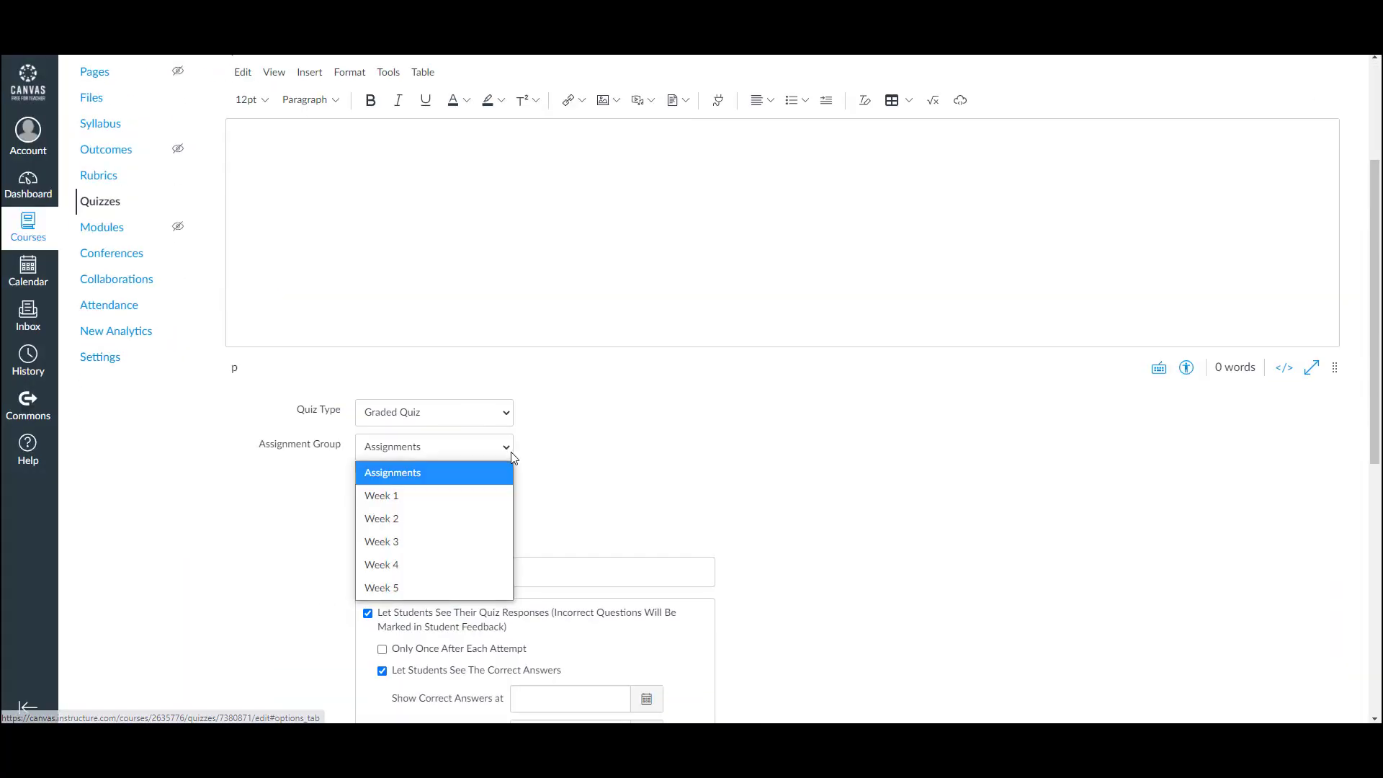
{"action": "left_click", "coordinate": [433, 589]}
{"action": "left_click", "coordinate": [383, 537]}
{"action": "type", "text": "90"}
{"action": "scroll", "coordinate": [879, 451], "scroll_direction": "down", "scroll_amount": 3}
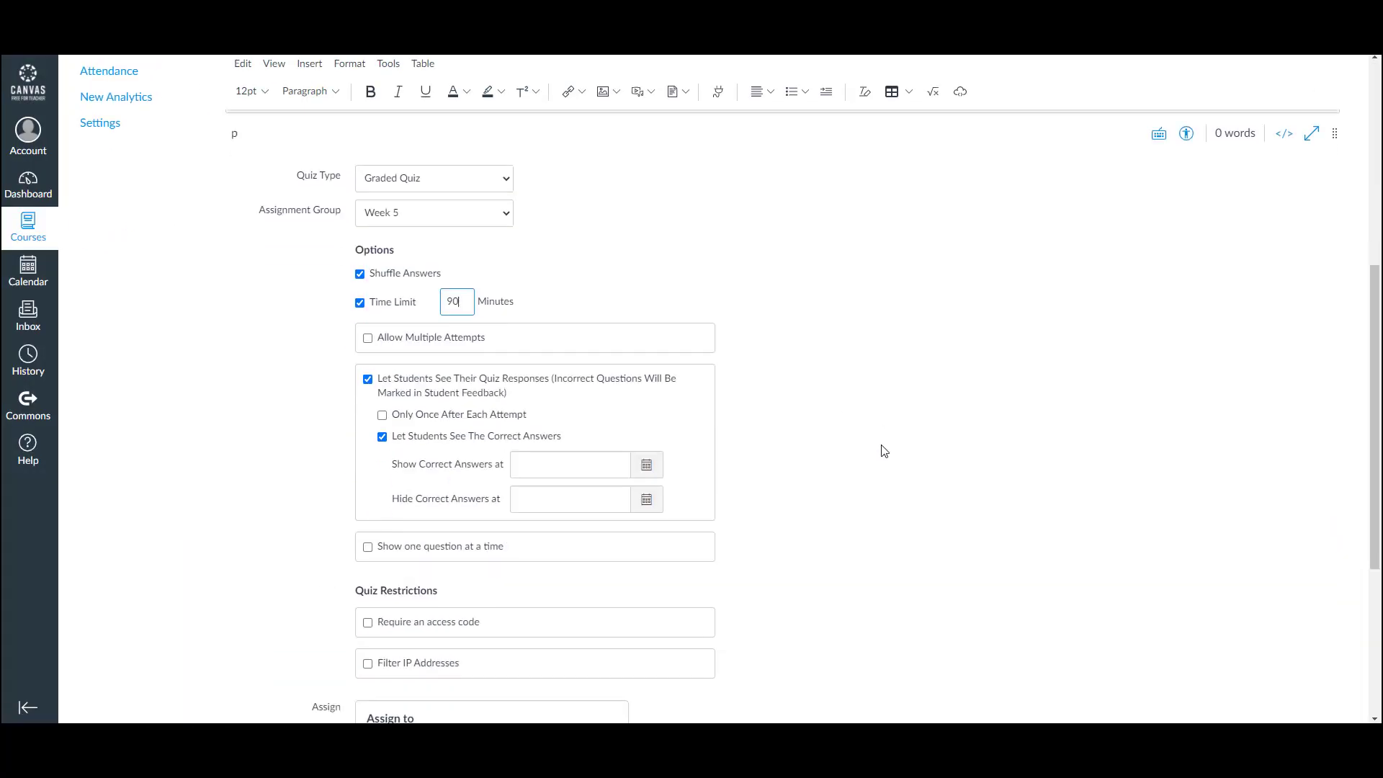
{"action": "left_click", "coordinate": [367, 283]}
{"action": "left_click", "coordinate": [509, 311]}
{"action": "left_click", "coordinate": [502, 384]}
{"action": "scroll", "coordinate": [824, 374], "scroll_direction": "down", "scroll_amount": 2}
{"action": "scroll", "coordinate": [509, 266], "scroll_direction": "down", "scroll_amount": 2}
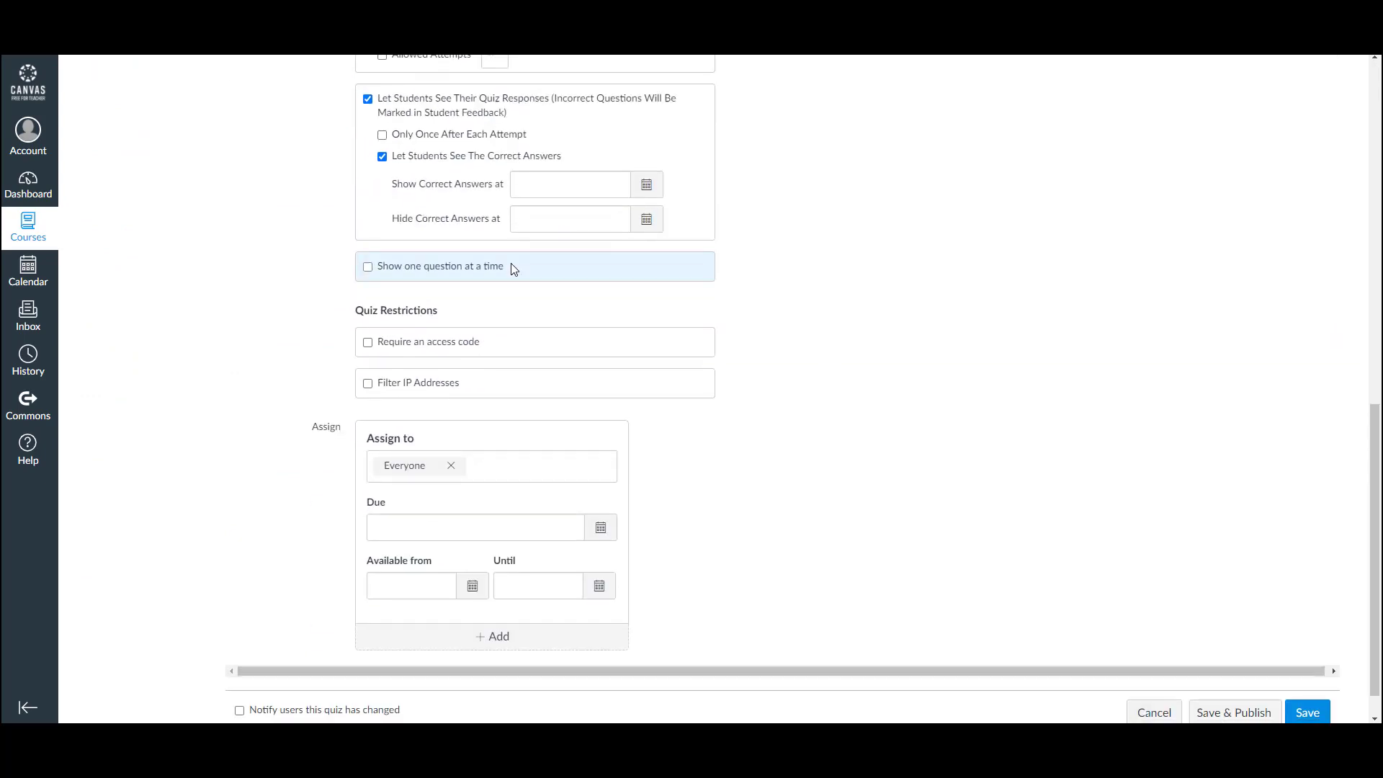
{"action": "left_click", "coordinate": [509, 265]}
{"action": "scroll", "coordinate": [751, 383], "scroll_direction": "down", "scroll_amount": 1}
- Set due Mar 27, available Mar 26 until Mar 28, then save and publish Week 5 Quiz
{"action": "left_click", "coordinate": [600, 488]}
{"action": "left_click", "coordinate": [526, 616]}
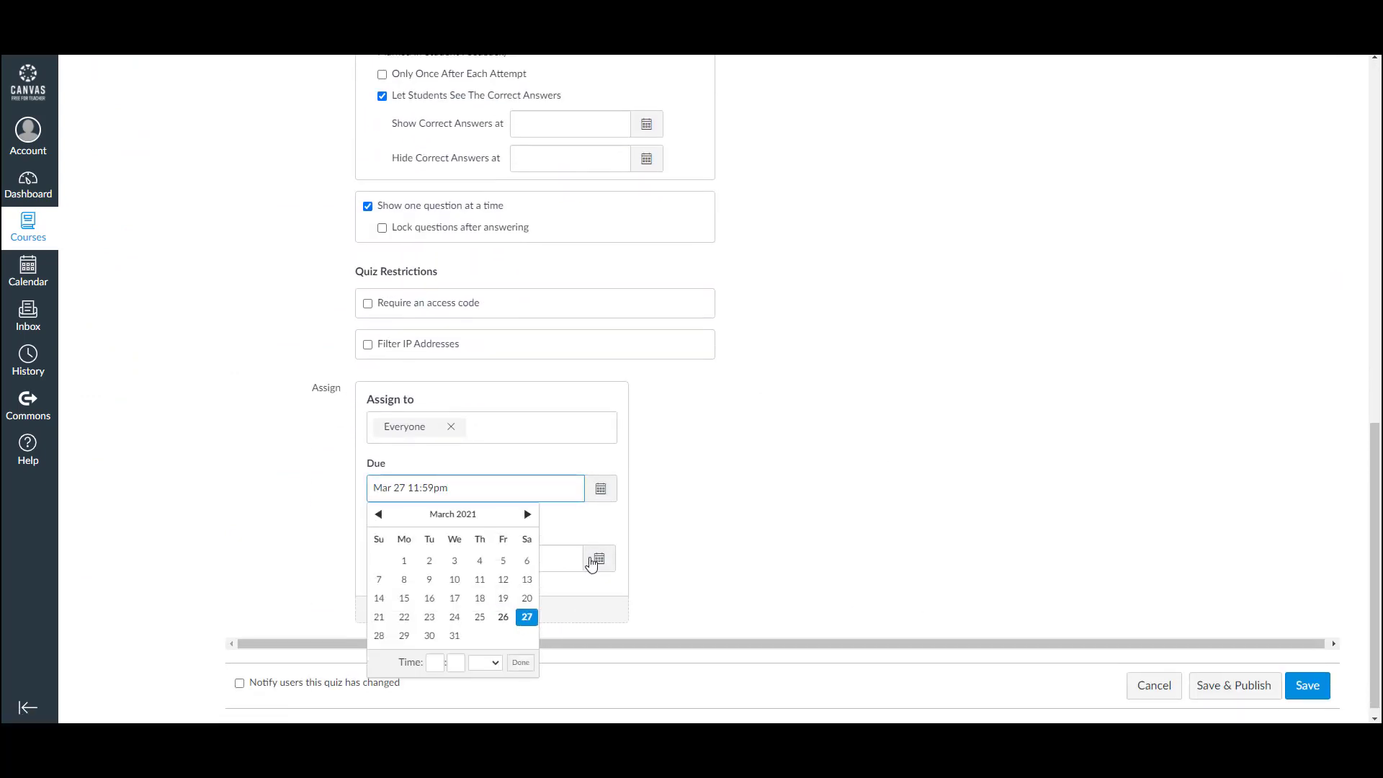
{"action": "left_click", "coordinate": [598, 558]}
{"action": "left_click", "coordinate": [507, 503]}
{"action": "left_click", "coordinate": [473, 558]}
{"action": "left_click", "coordinate": [502, 483]}
{"action": "left_click", "coordinate": [1232, 696]}
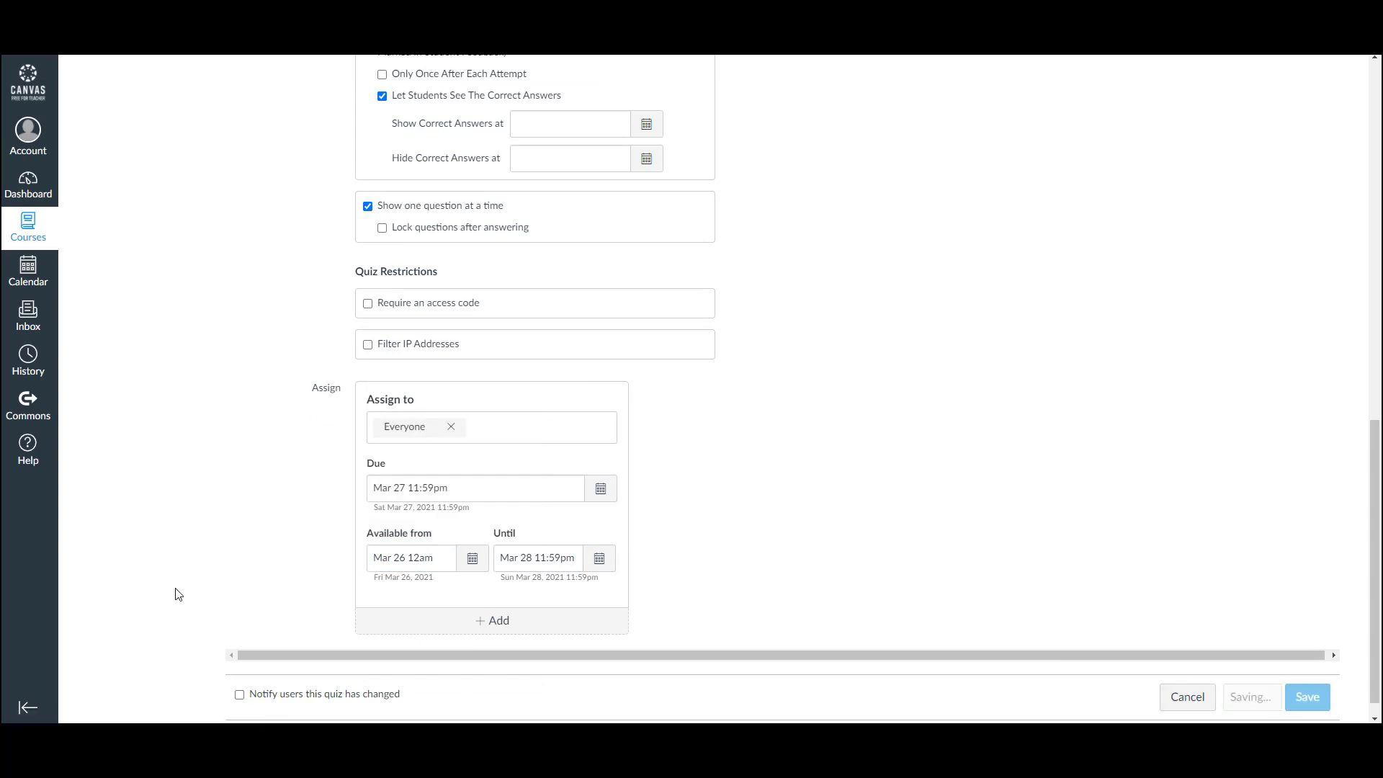
{"action": "left_click", "coordinate": [101, 417]}
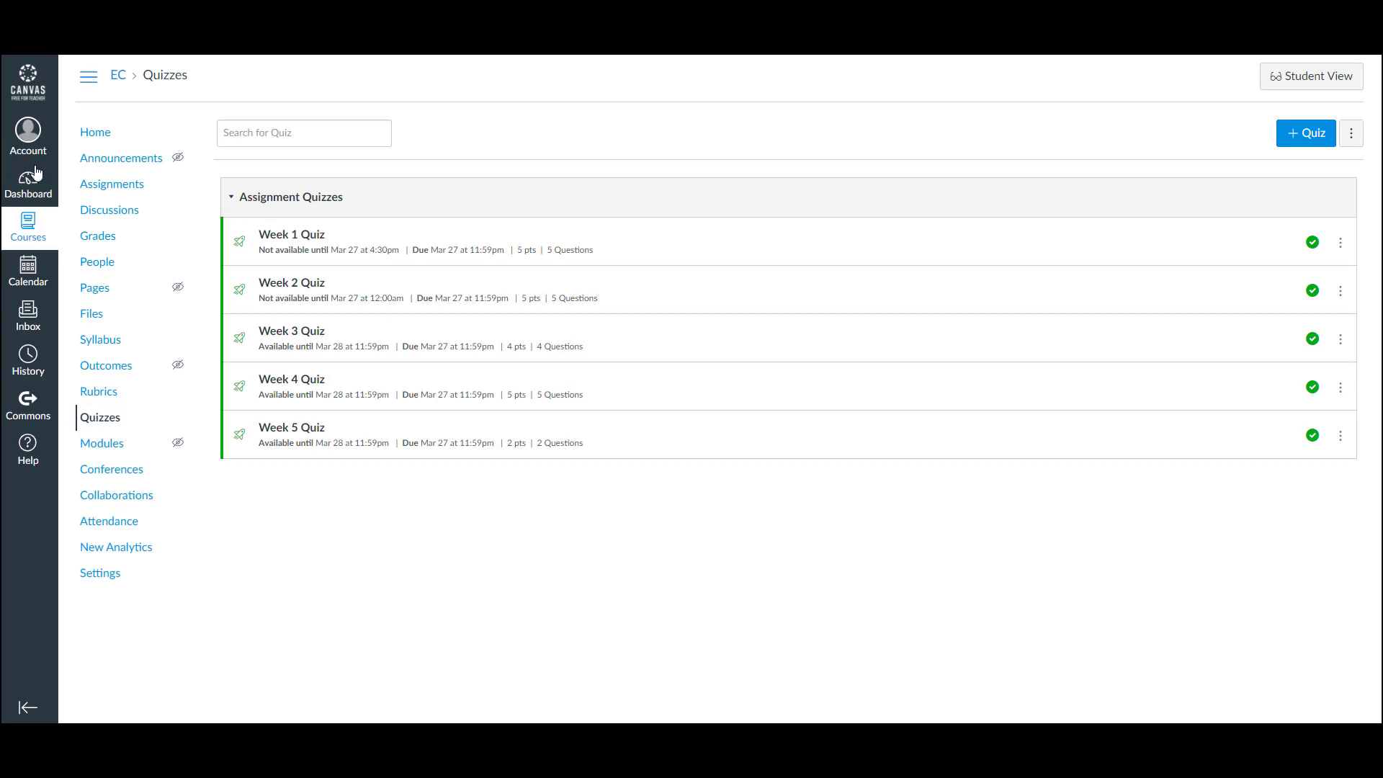
- Go to the EC course's Assignments page to see the five published weekly quizzes
{"action": "left_click", "coordinate": [105, 185]}
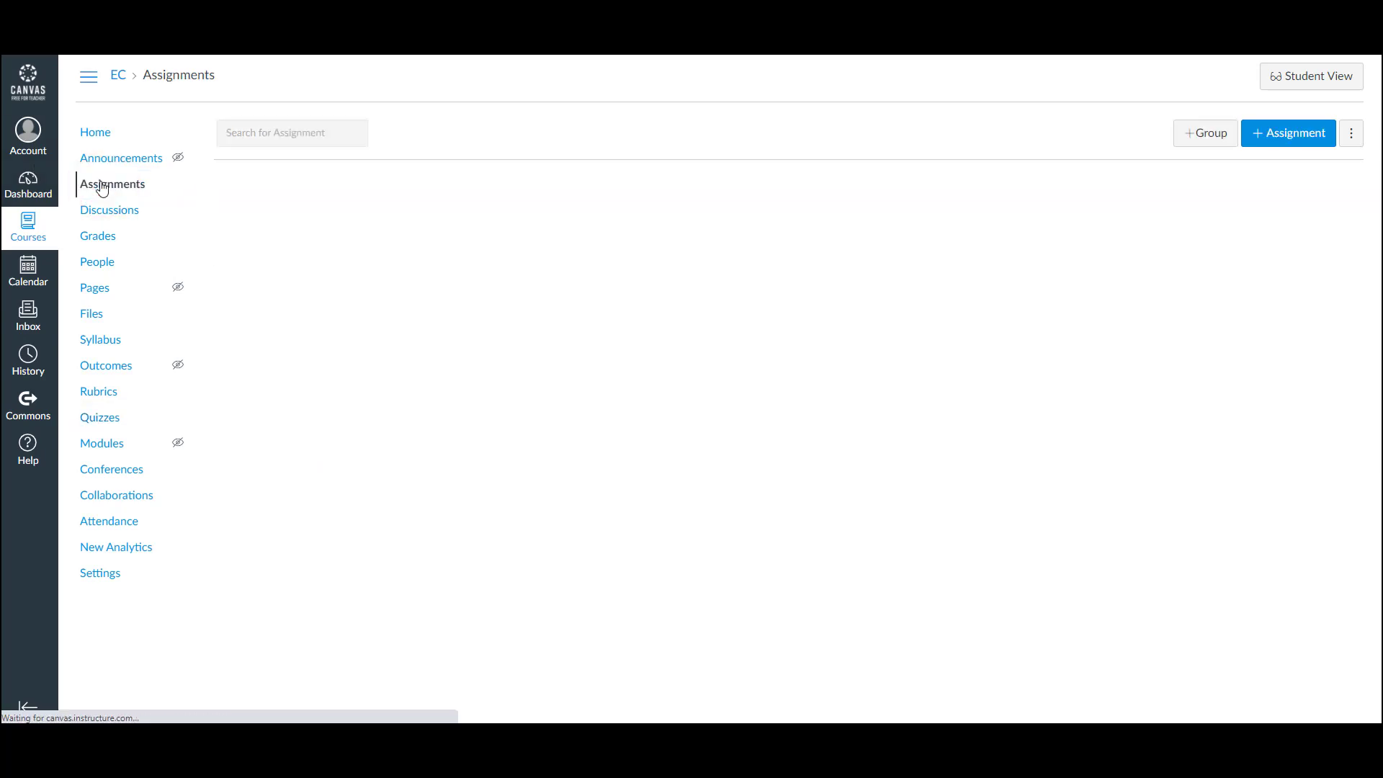